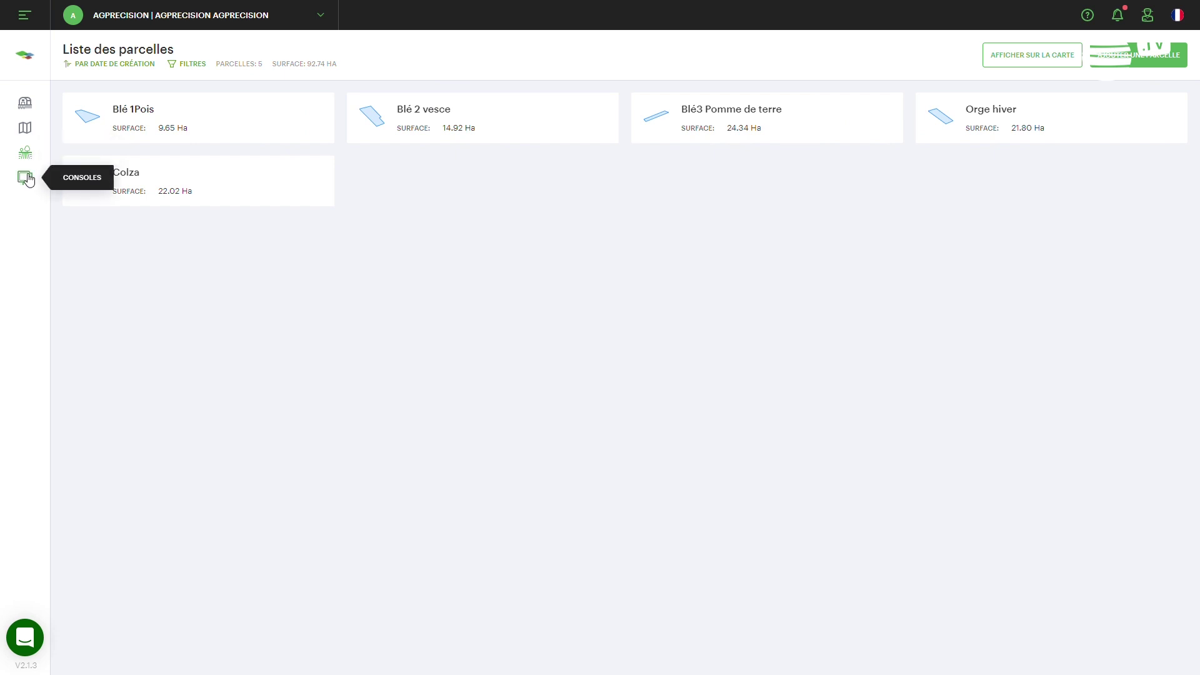
# Add a new console of brand CC ISOBUS, model CCI 1200, keeping the proposed name CC ISOBUS CCI 1200.
pyautogui.click(28, 180)
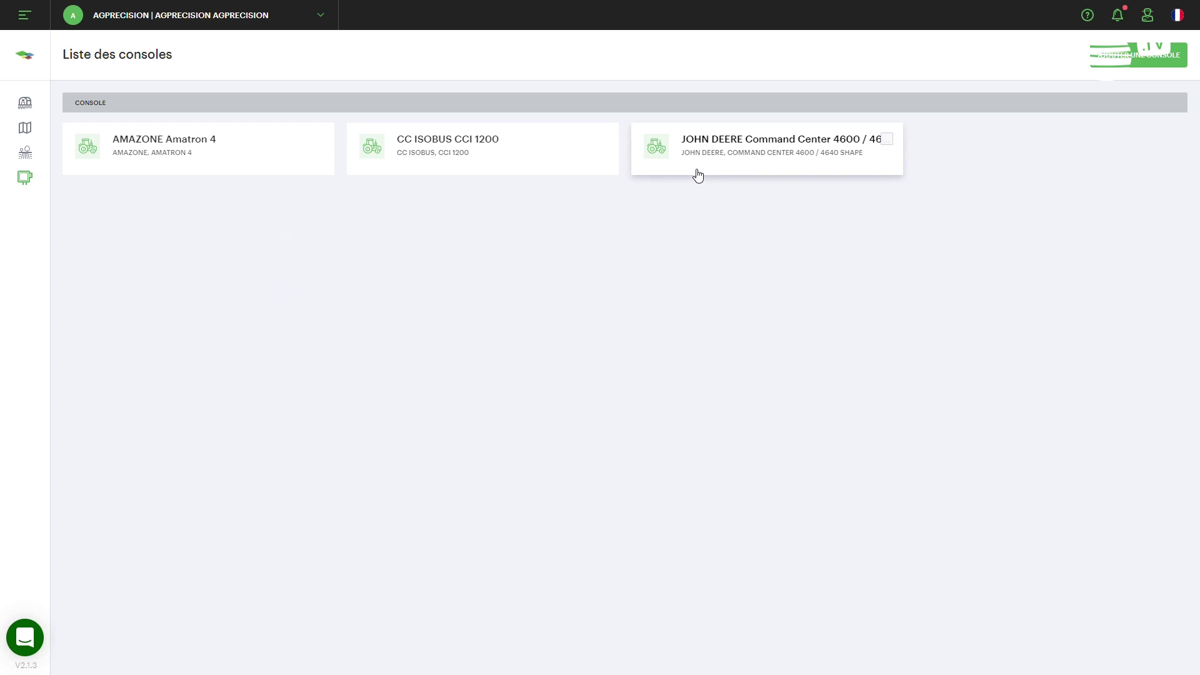
pyautogui.click(1135, 55)
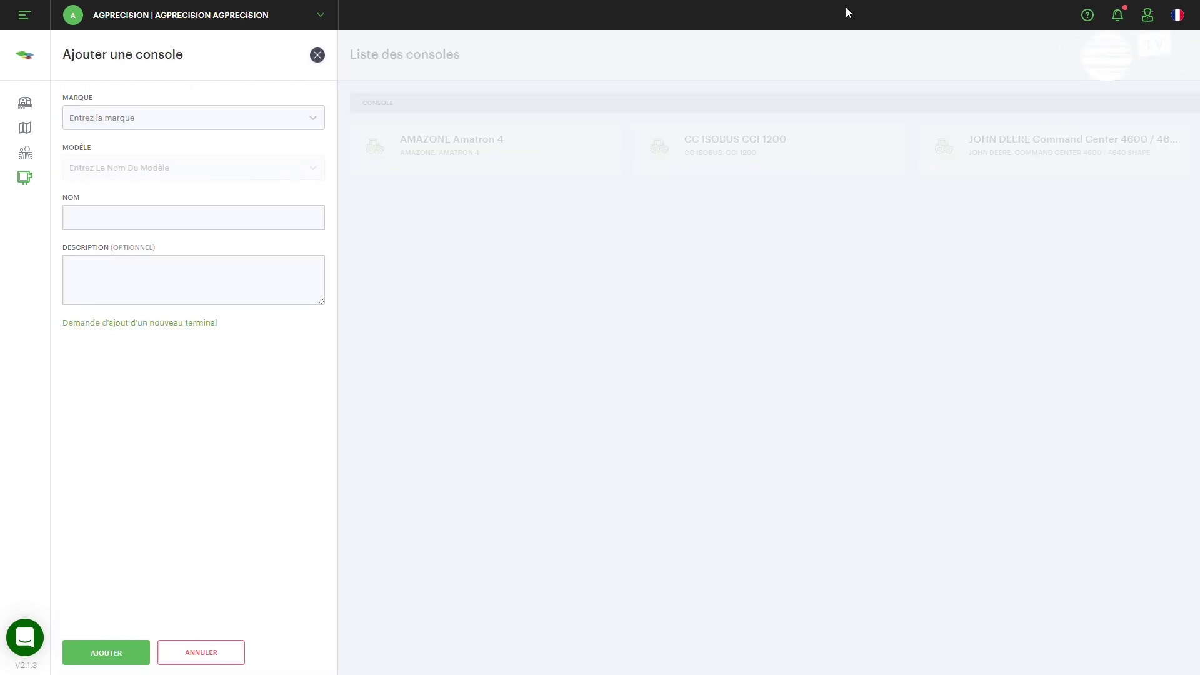
pyautogui.click(96, 116)
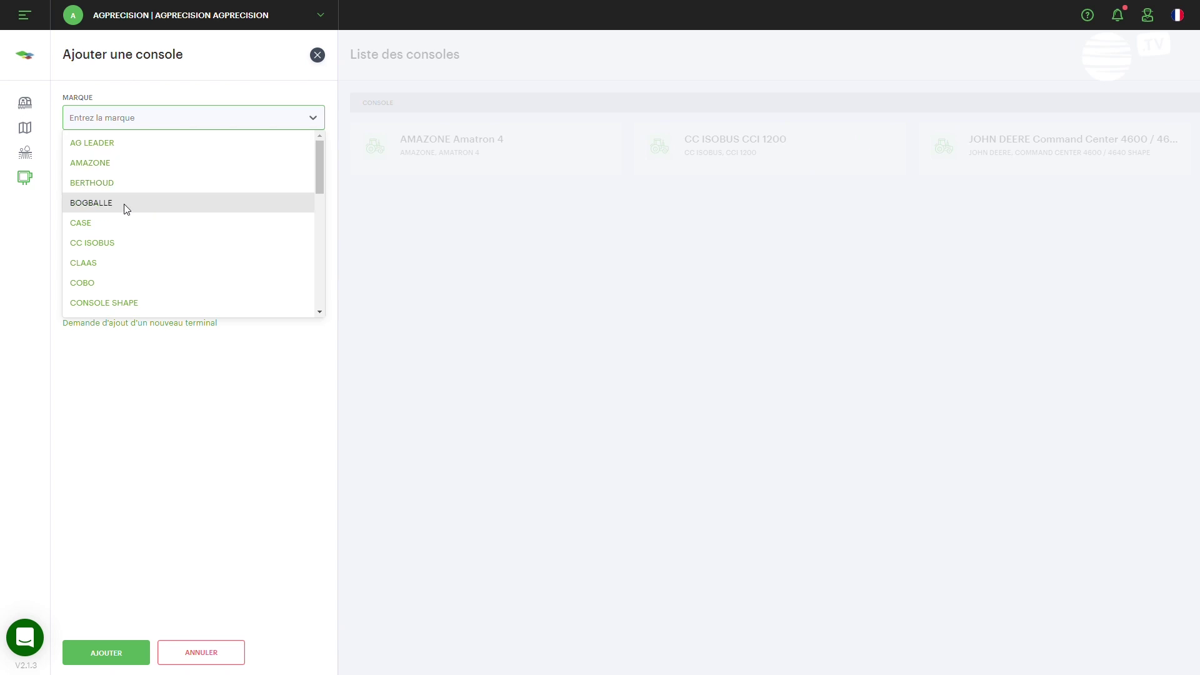
pyautogui.click(115, 243)
pyautogui.click(142, 167)
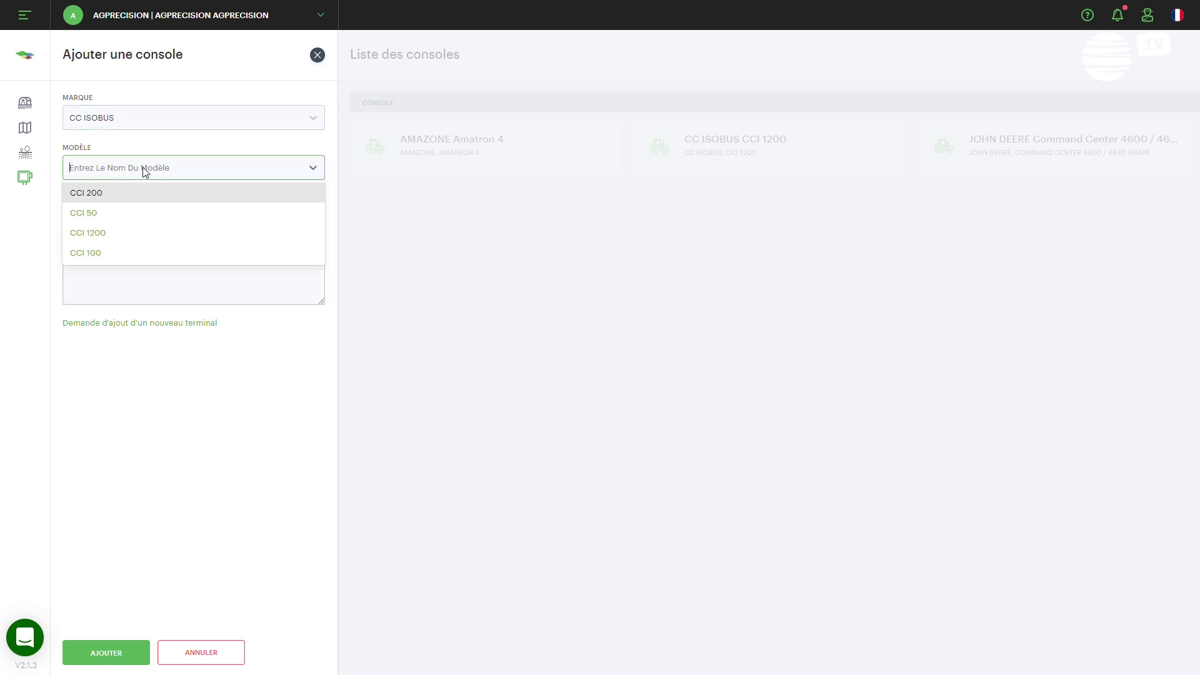
pyautogui.click(113, 239)
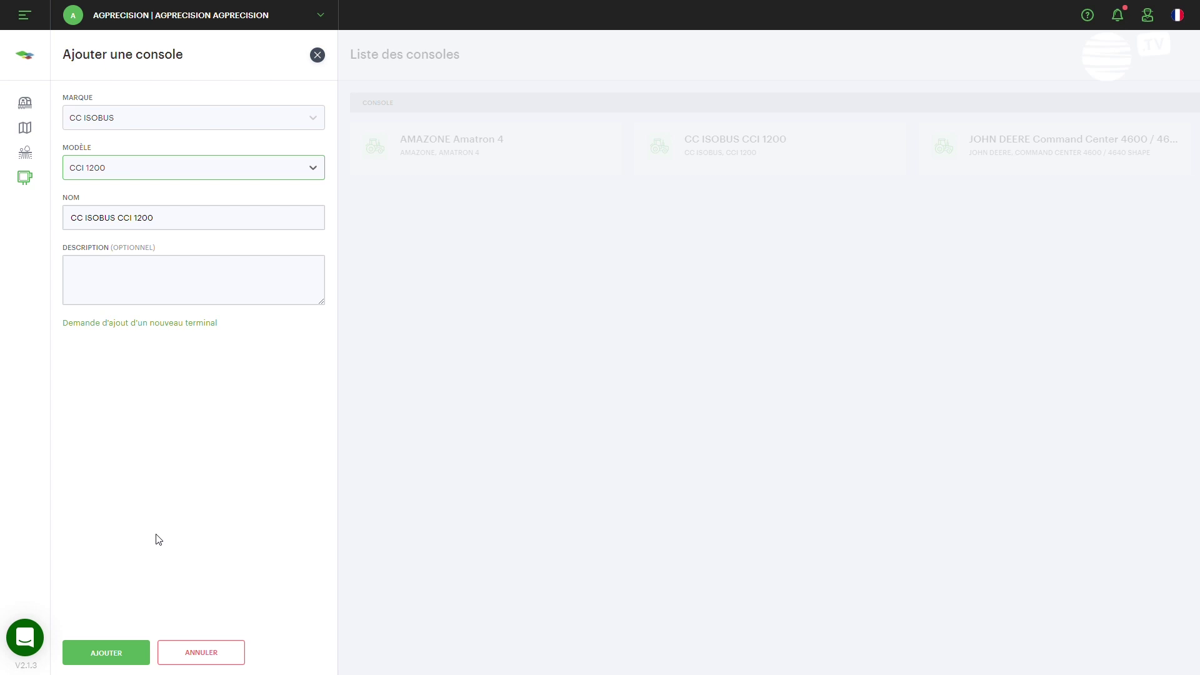
pyautogui.click(128, 659)
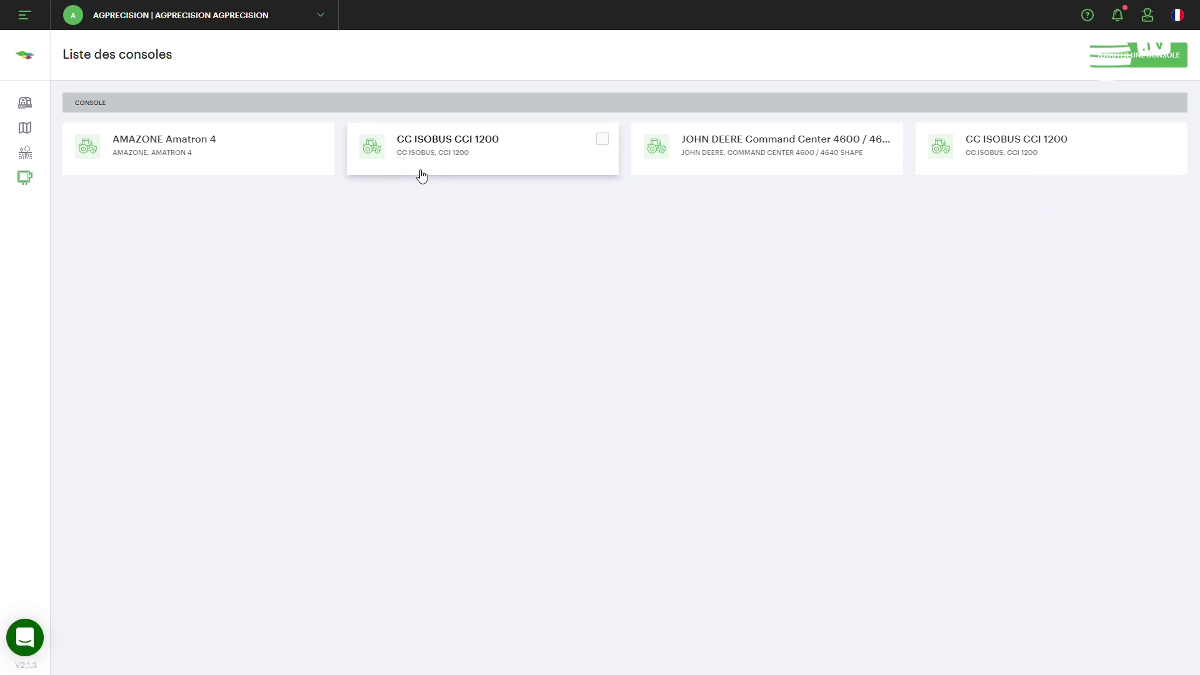
# Open the Blé3 Pomme de terre parcel from the parcel map, bring up its edit form and submit the update.
pyautogui.click(25, 127)
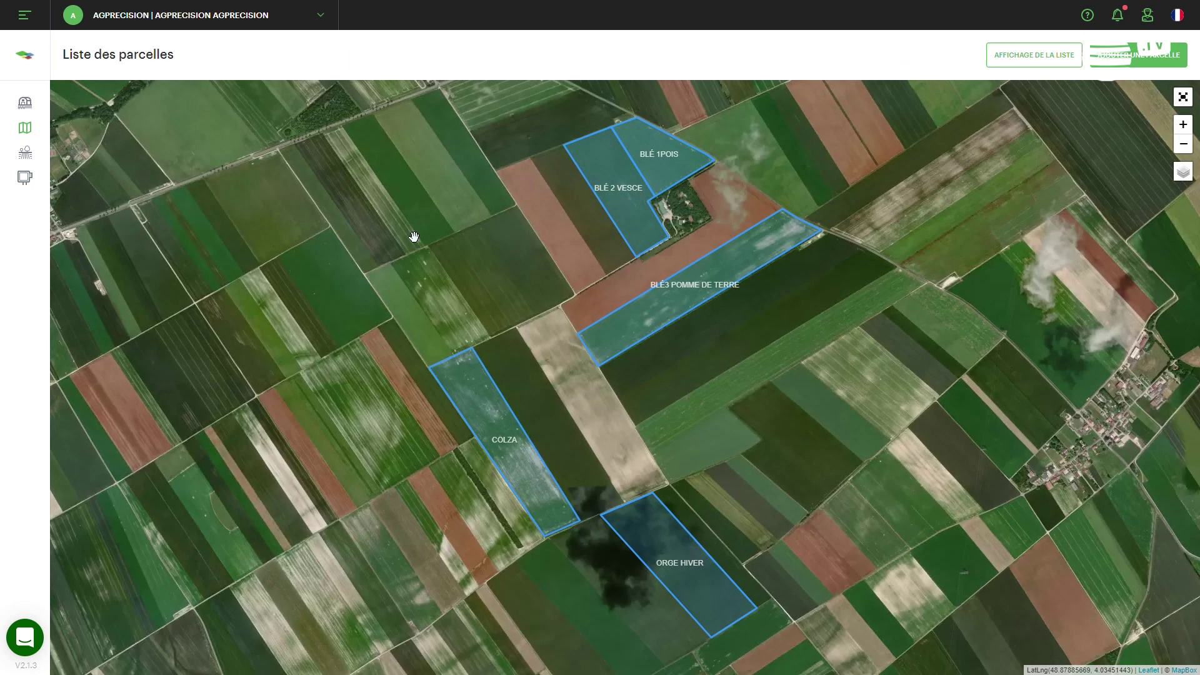
pyautogui.moveTo(517, 265); pyautogui.dragTo(429, 294)
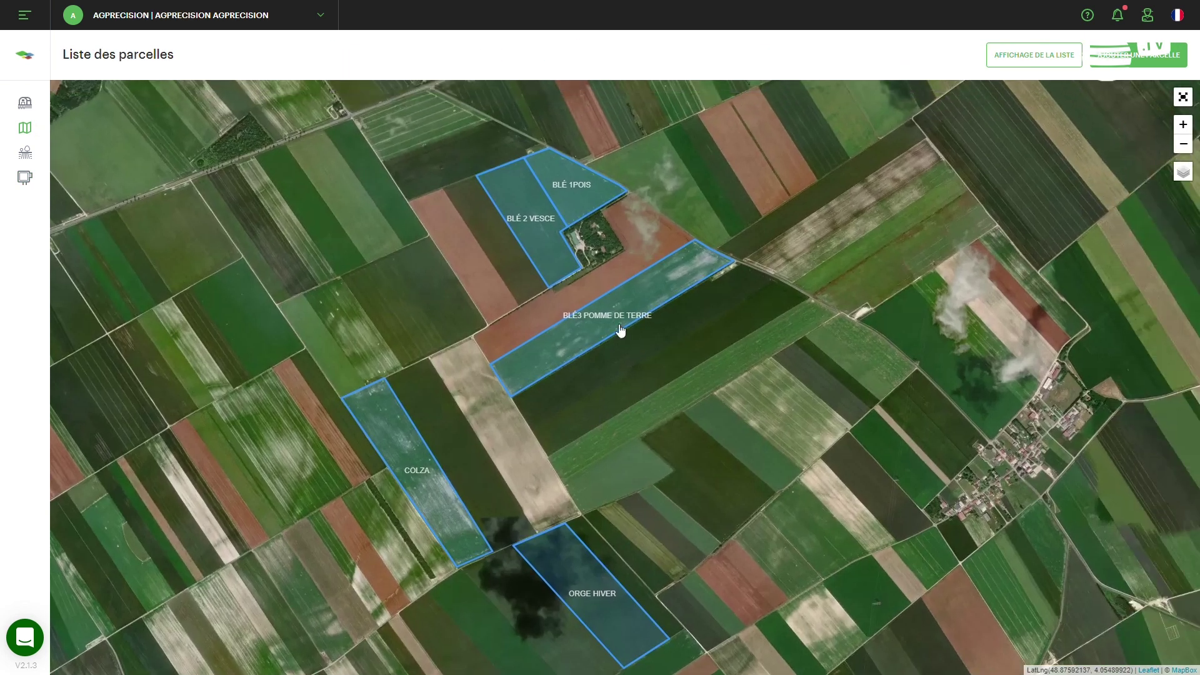
pyautogui.click(621, 330)
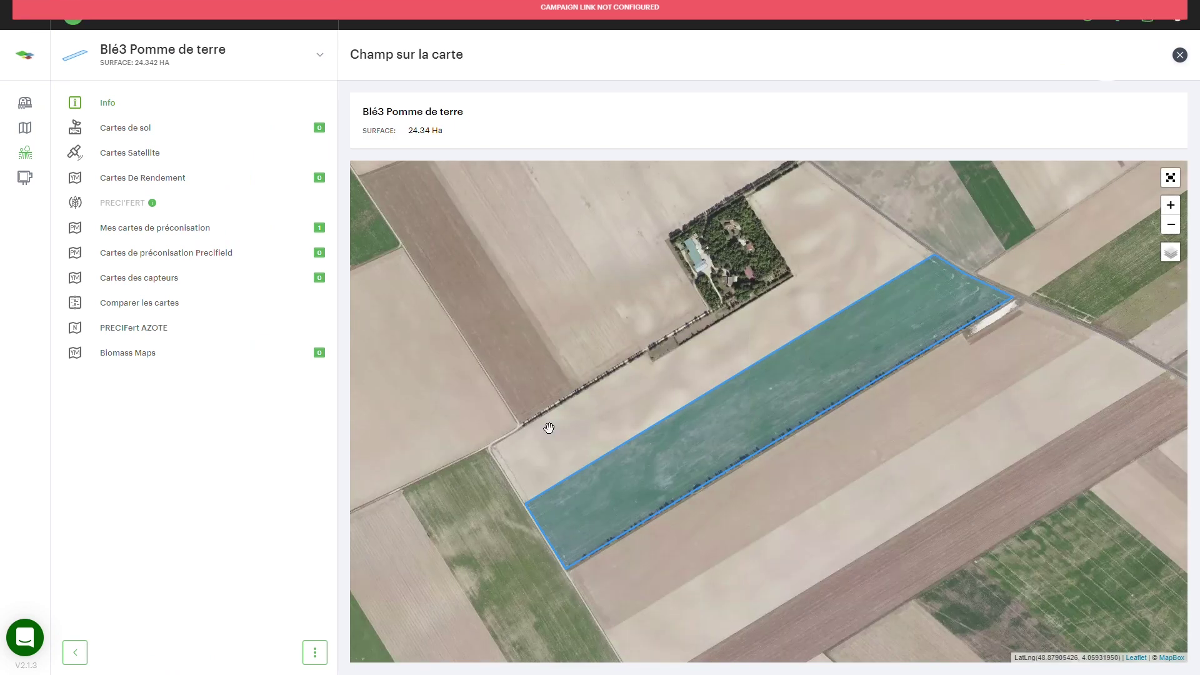
pyautogui.click(323, 655)
pyautogui.click(275, 623)
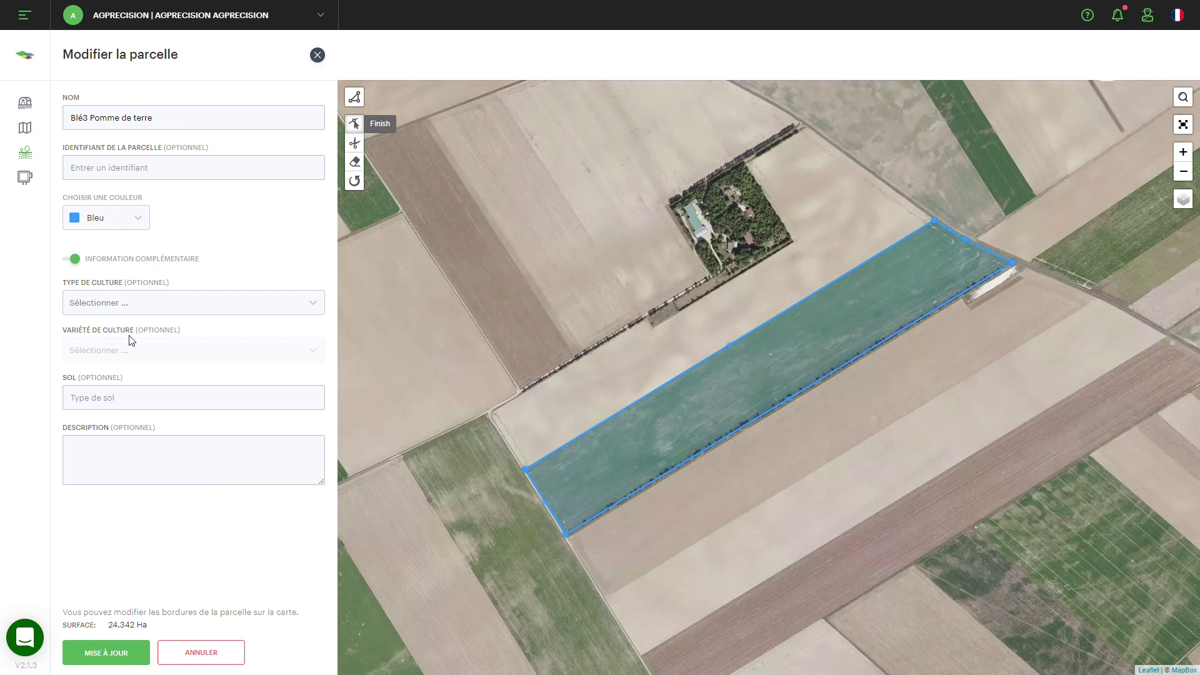
pyautogui.click(124, 662)
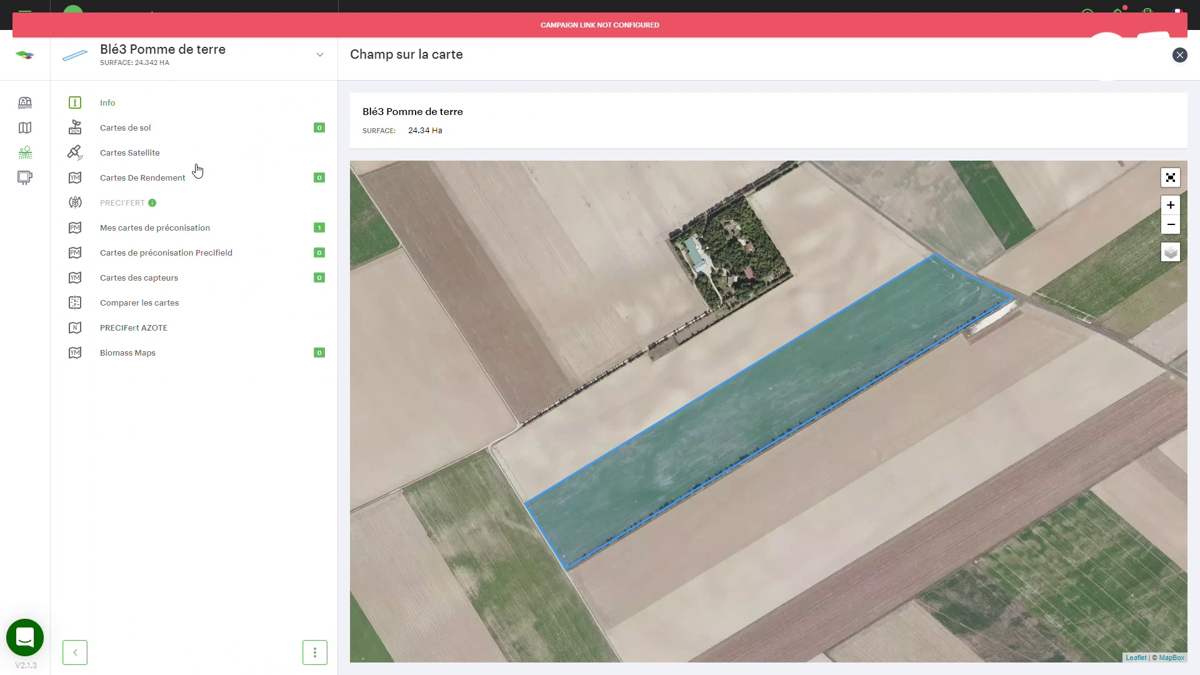
# Display the Colza parcel's NDVI satellite map of 01.11.2022 in grouped view and open its PRECIFert AZOTE page.
pyautogui.click(25, 128)
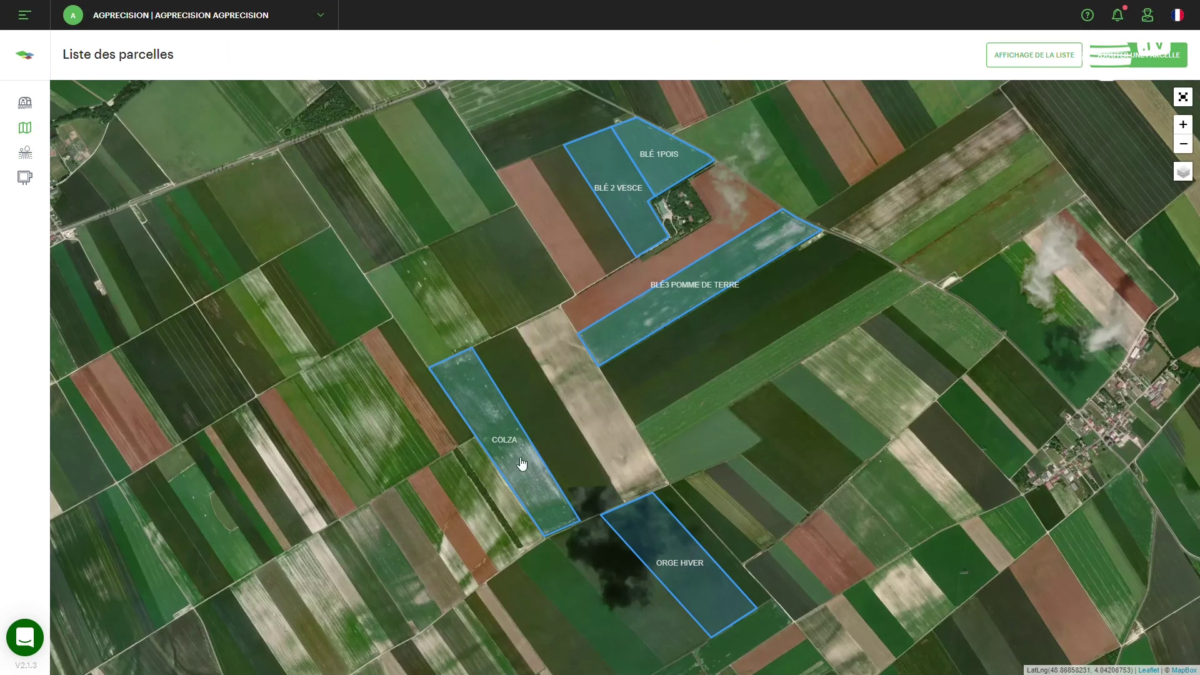
pyautogui.click(522, 463)
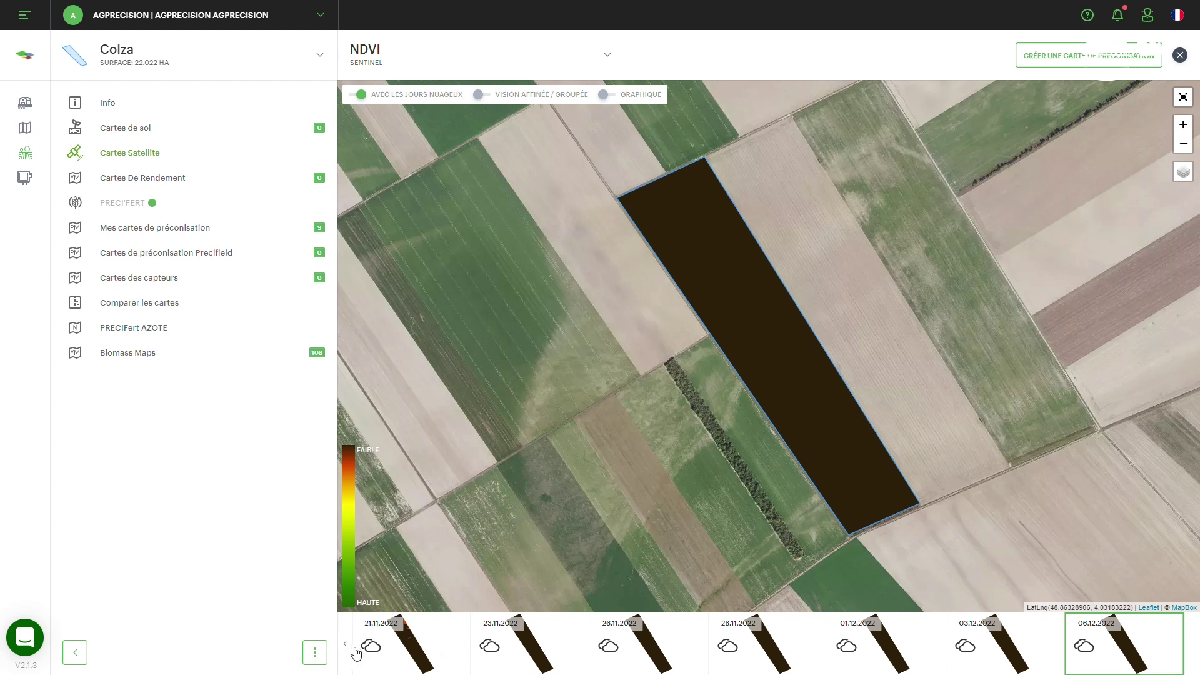
pyautogui.click(355, 650)
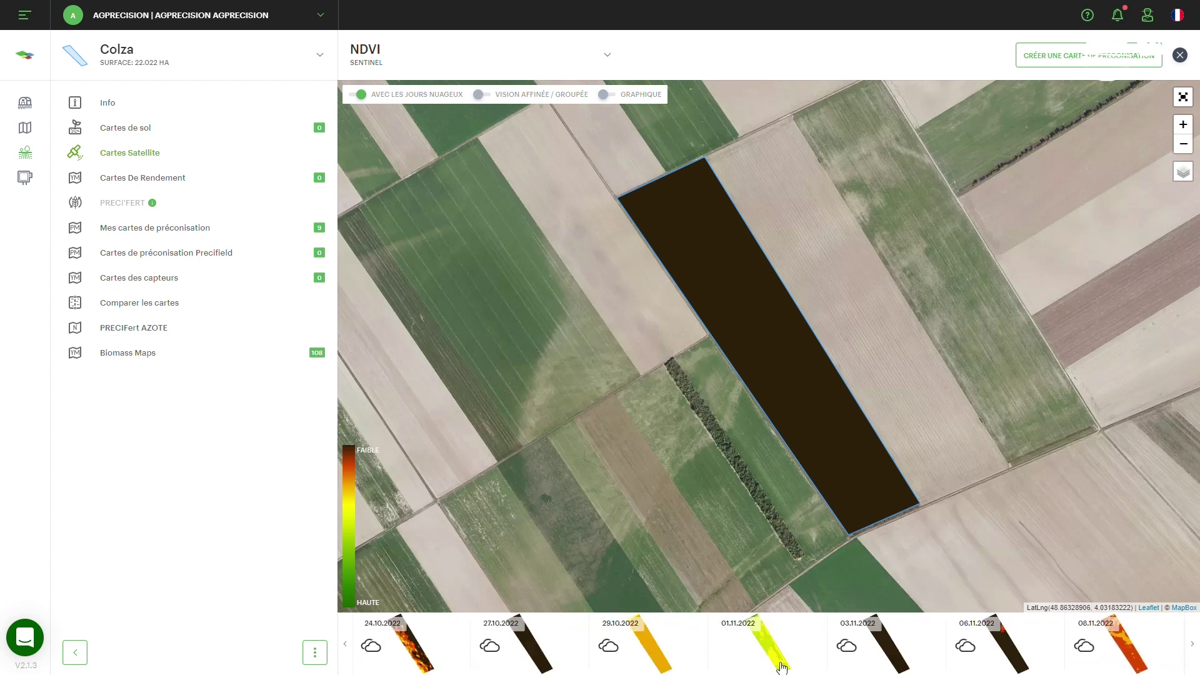
pyautogui.scroll(-1, 773, 654)
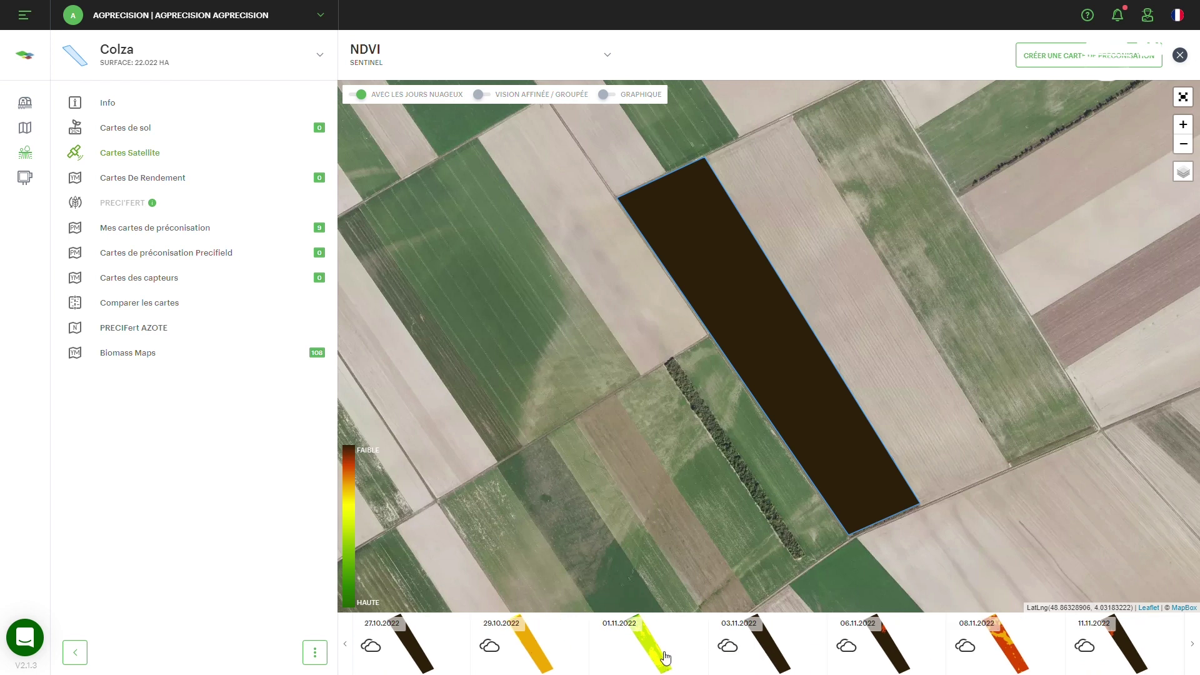
pyautogui.click(666, 658)
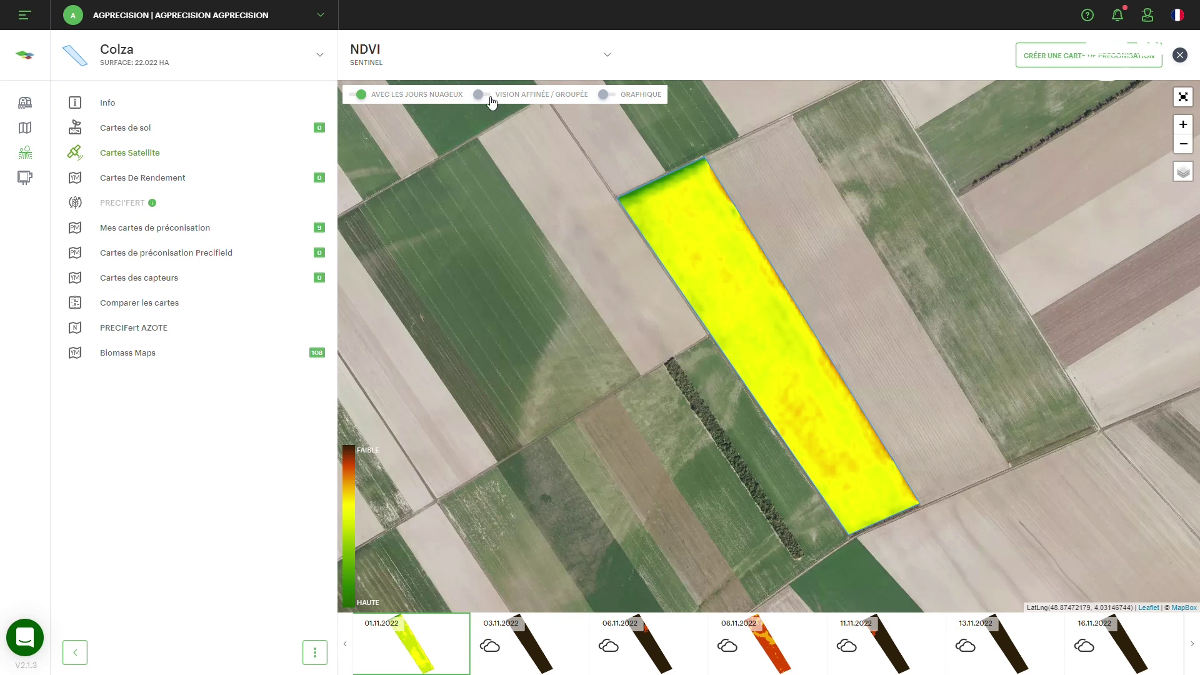
pyautogui.click(490, 99)
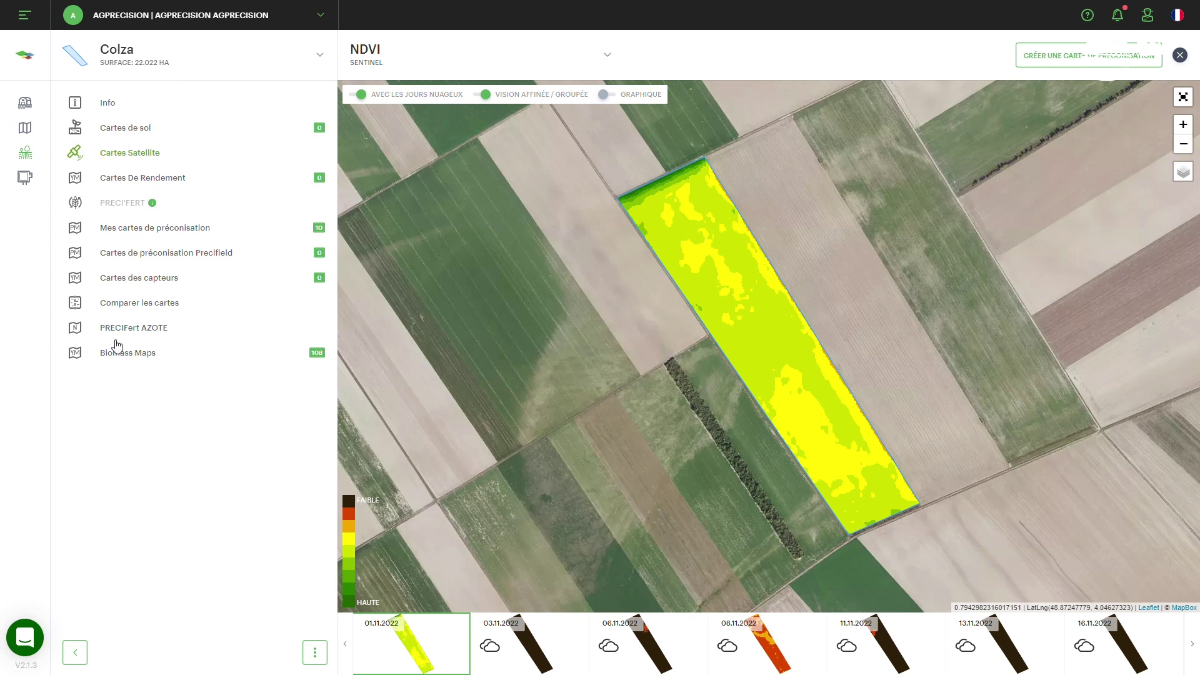
pyautogui.click(120, 338)
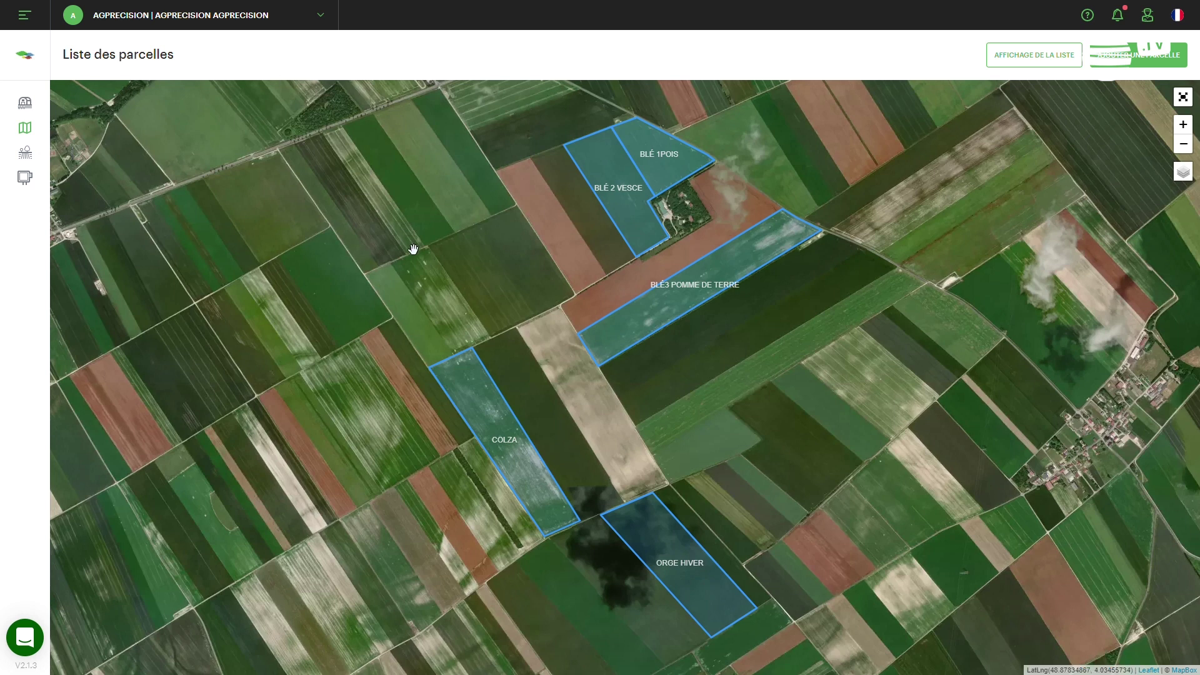
# Start adding a new parcel and centre the map on Vélye, Épernay, Marne by searching for velye.
pyautogui.click(25, 153)
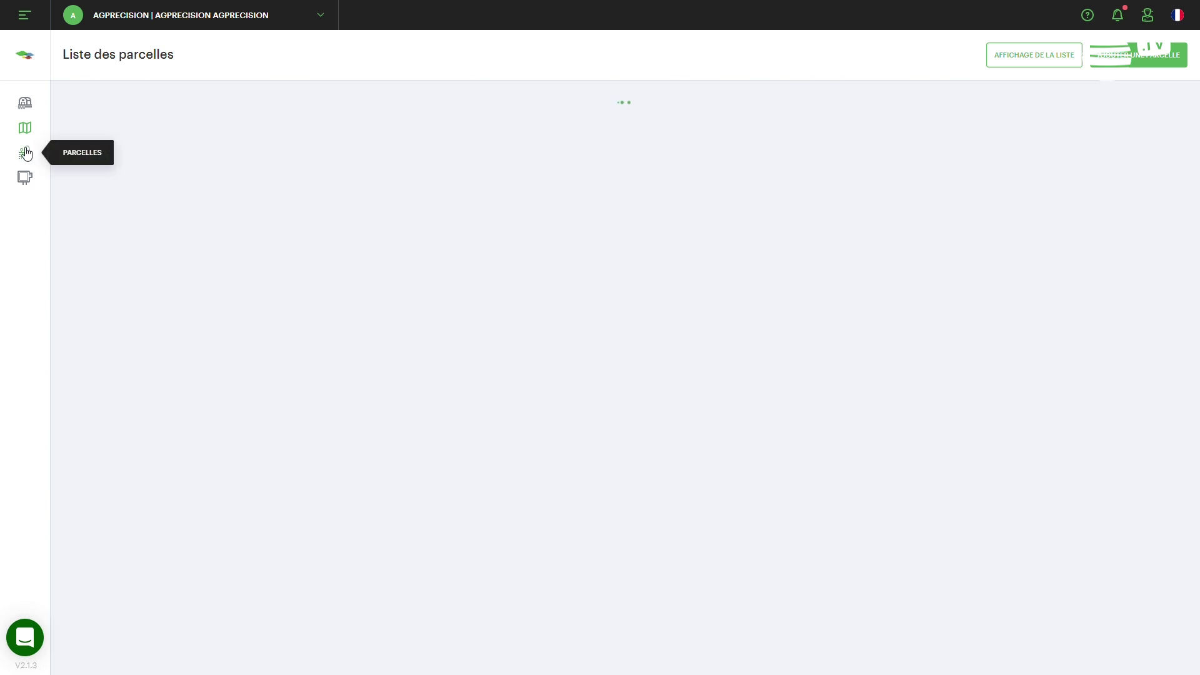
pyautogui.click(1157, 63)
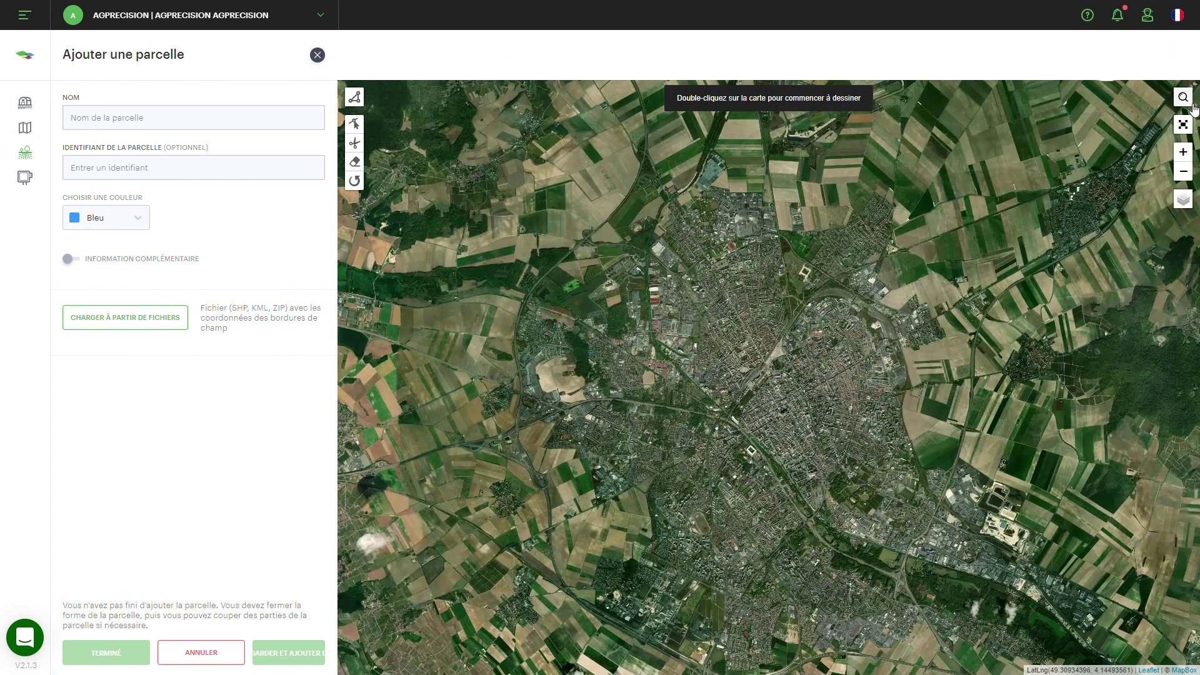
pyautogui.click(1183, 98)
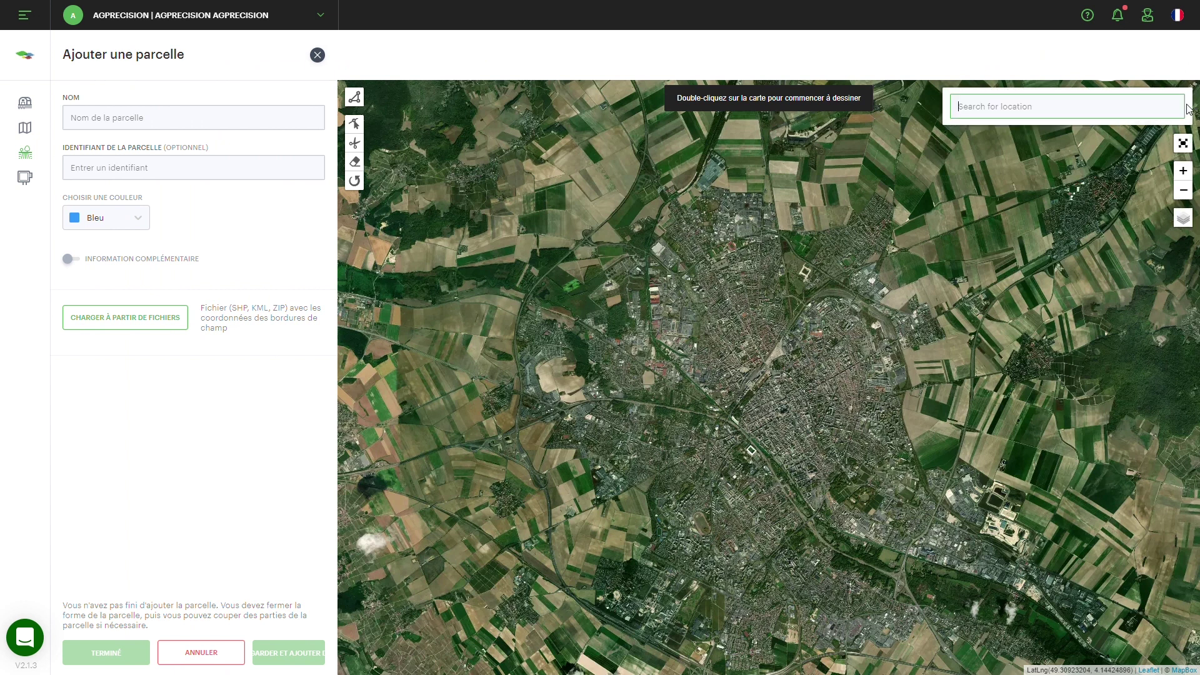
pyautogui.write('velye')
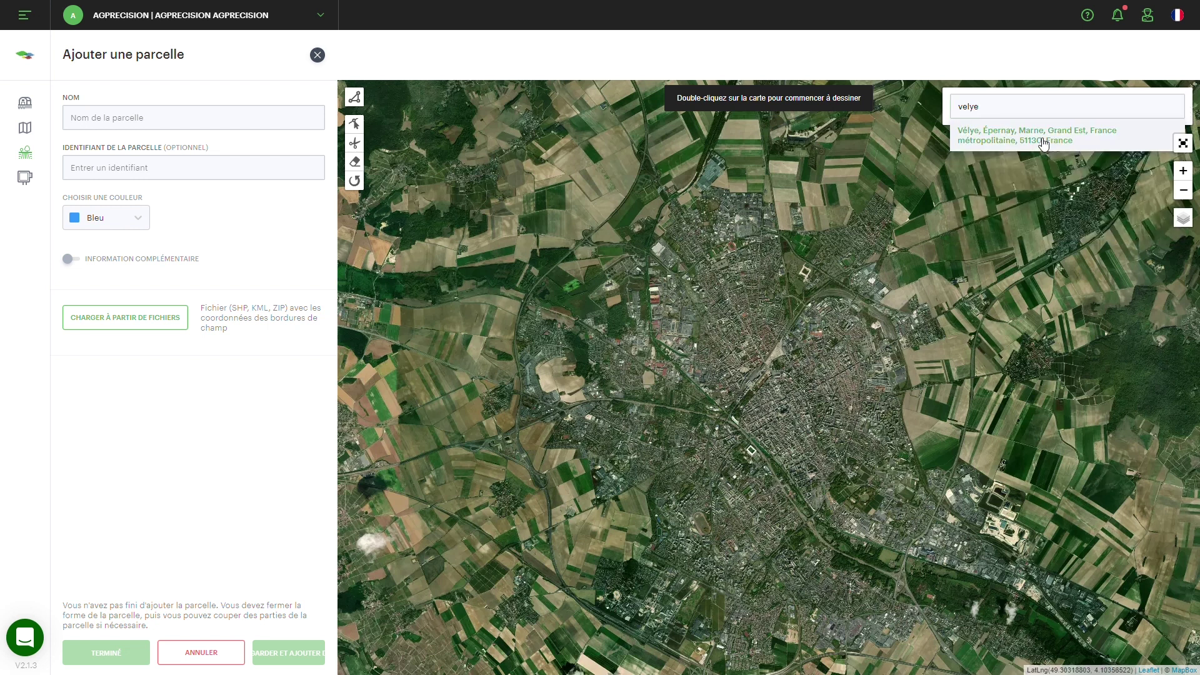
pyautogui.click(1108, 145)
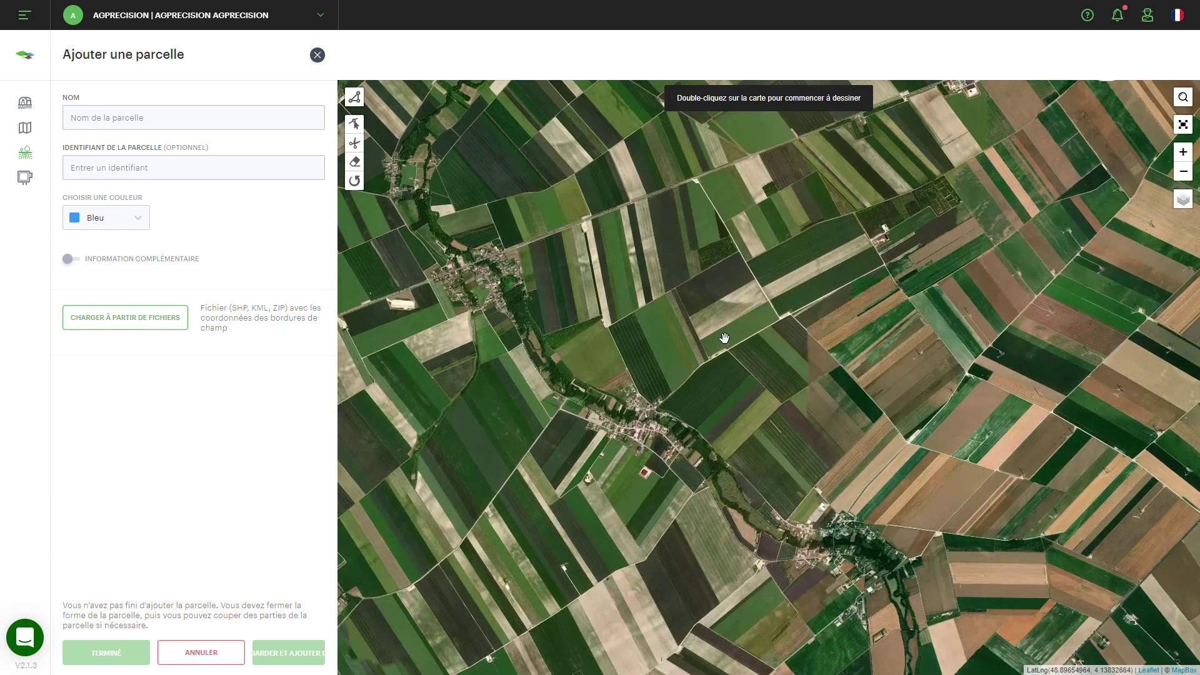
# Draw a four-cornered parcel boundary of about 11.84 ha around the long field strip northeast of the village.
pyautogui.scroll(3, 727, 332)
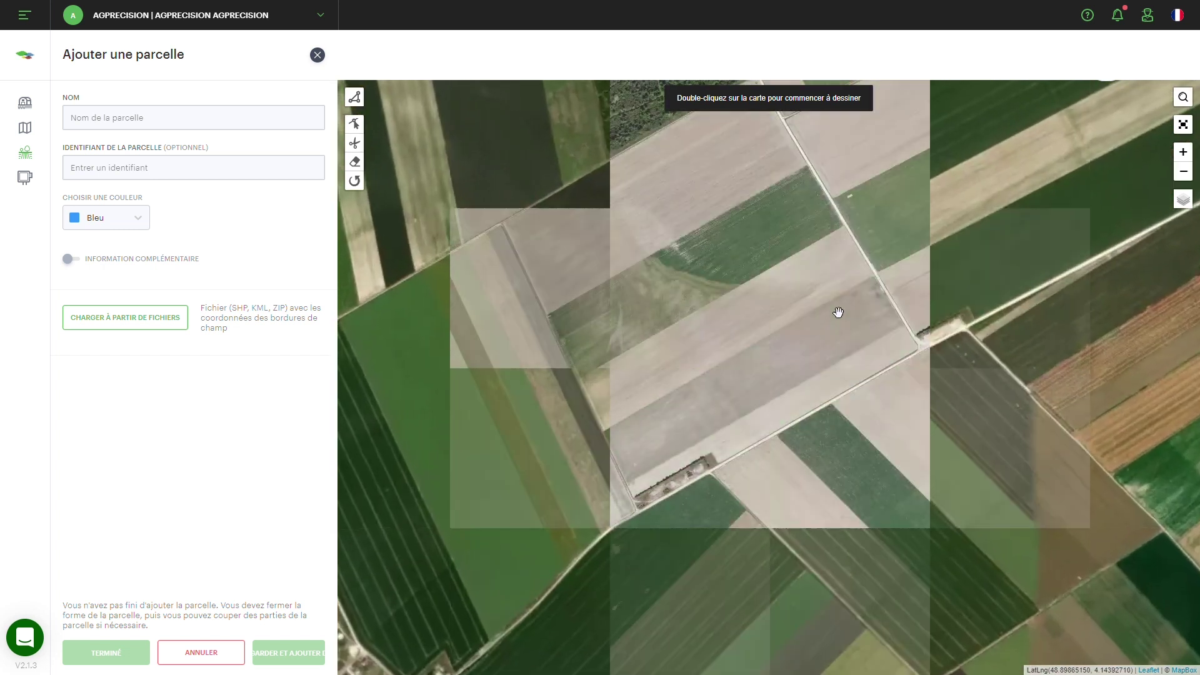
pyautogui.click(360, 100)
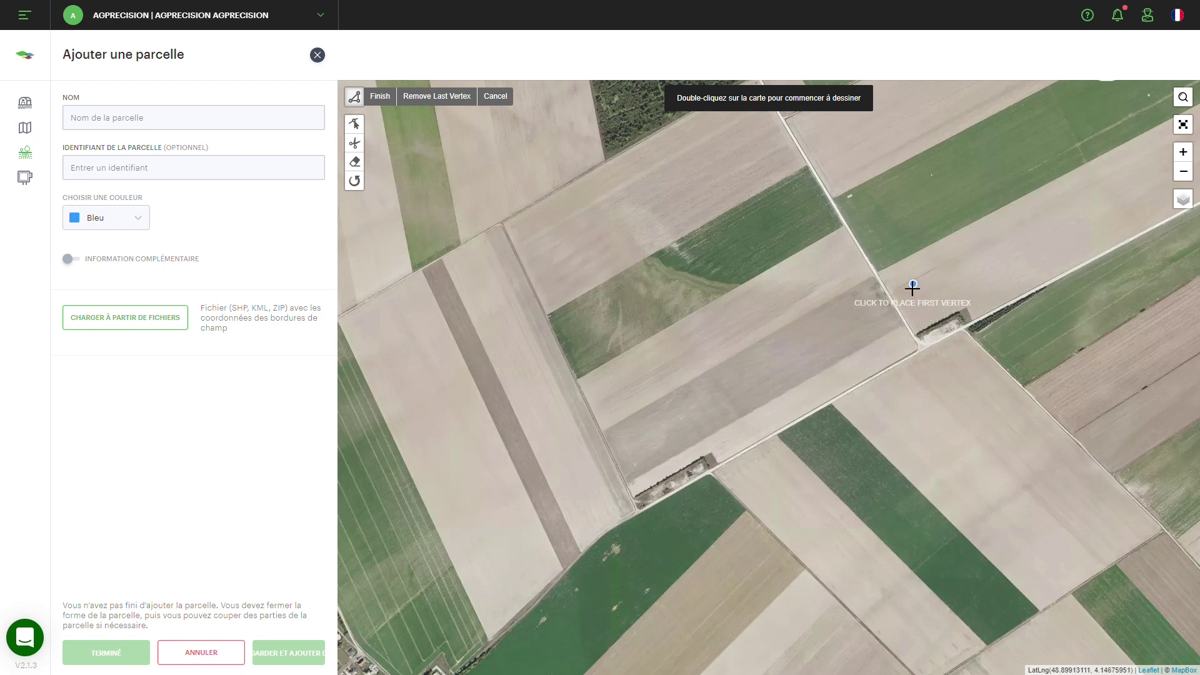
pyautogui.click(905, 323)
pyautogui.click(628, 483)
pyautogui.click(600, 431)
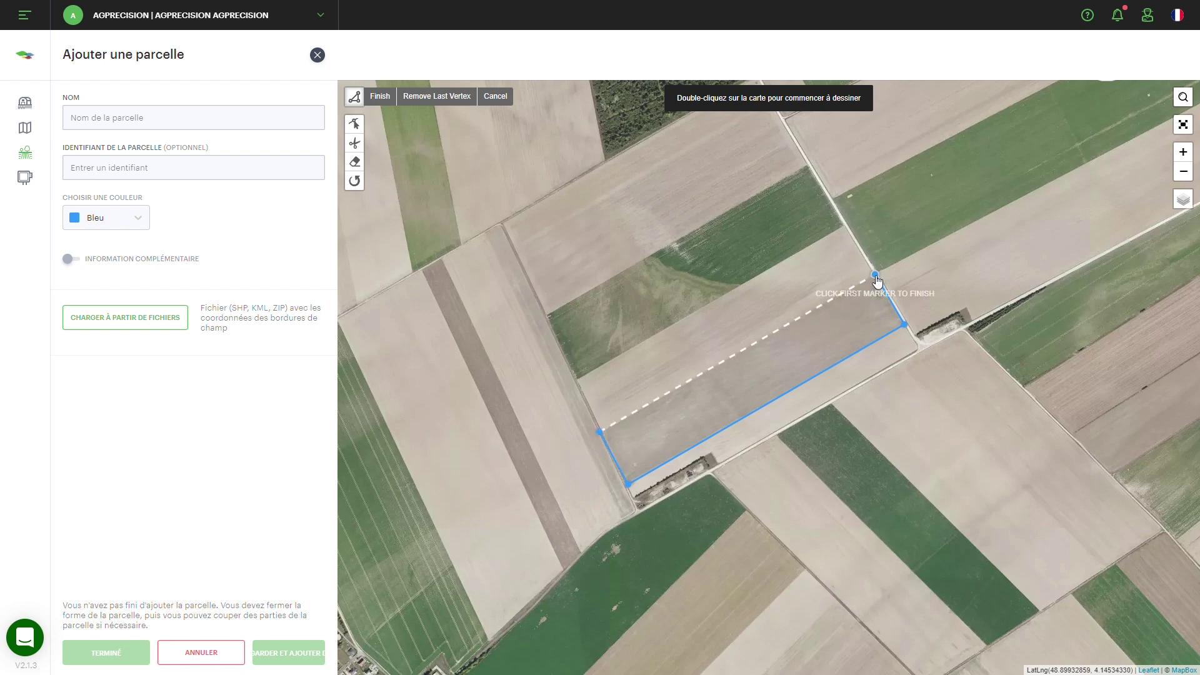
pyautogui.click(875, 275)
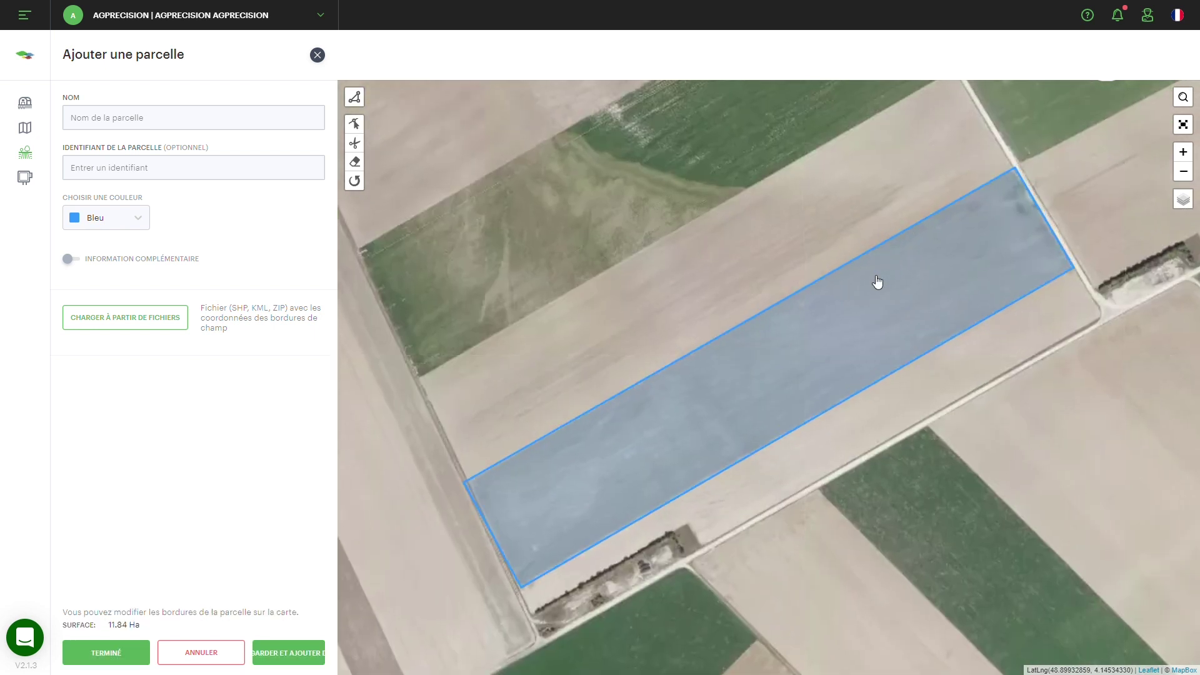
# Nudge the midpoint of the parcel's northern long edge, name the parcel test and save it.
pyautogui.click(356, 127)
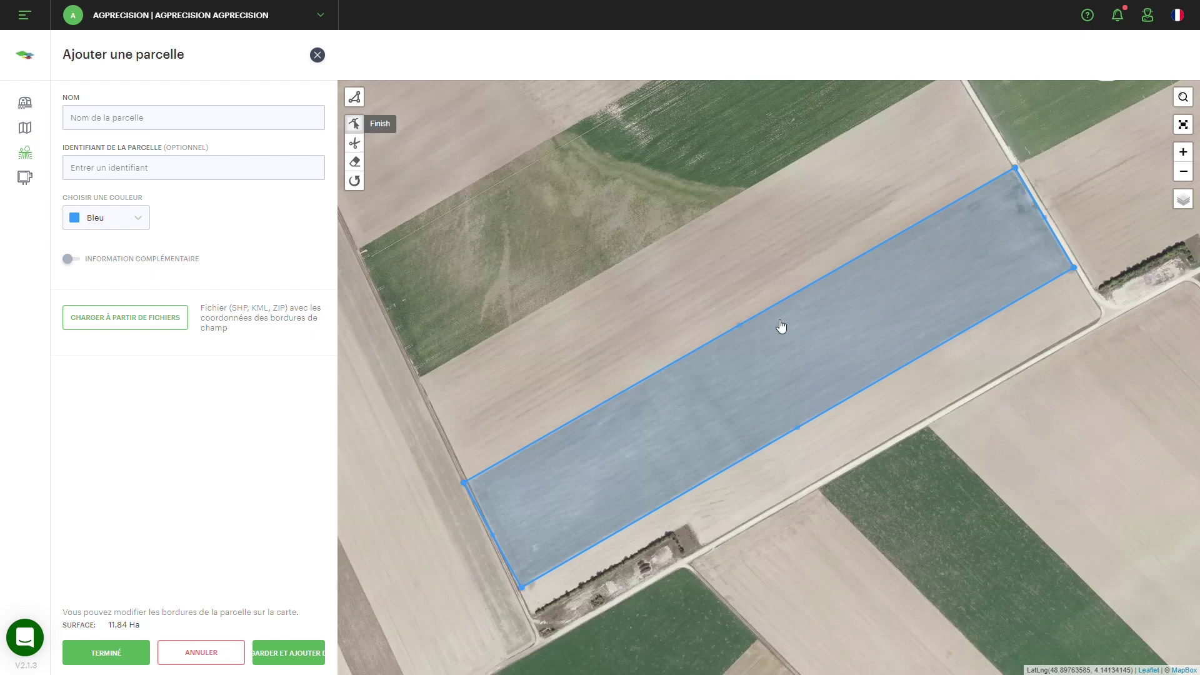
pyautogui.moveTo(743, 330); pyautogui.dragTo(709, 303)
pyautogui.click(148, 128)
pyautogui.write('t')
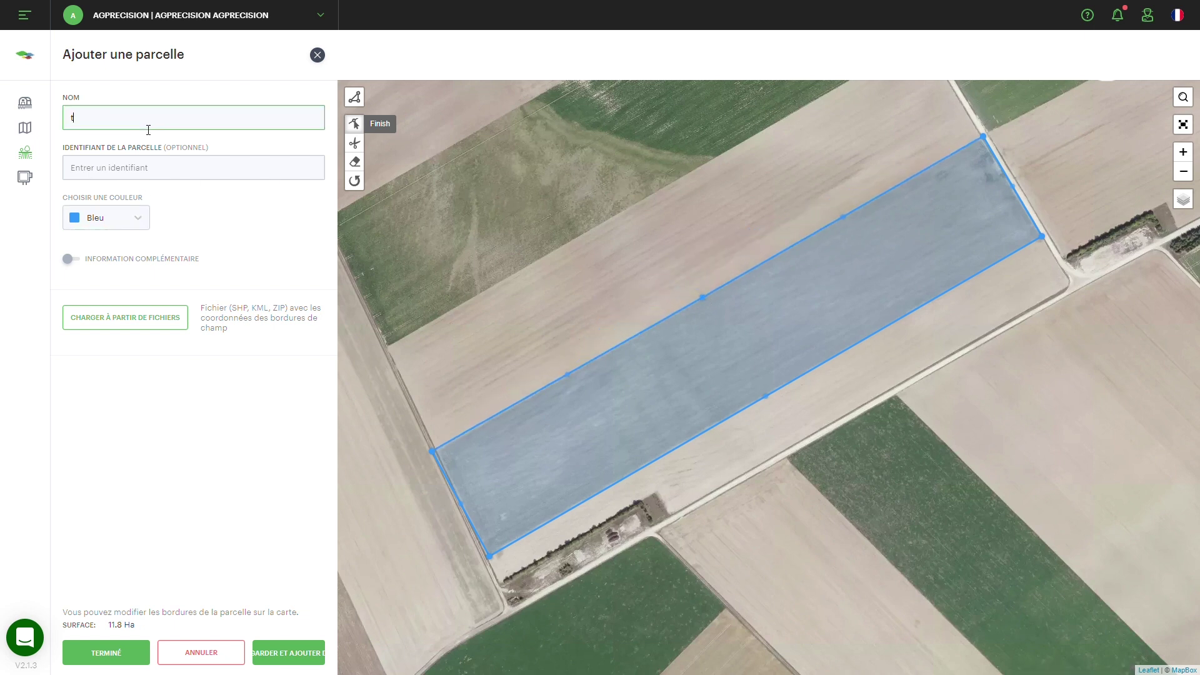
pyautogui.write('est')
pyautogui.click(134, 650)
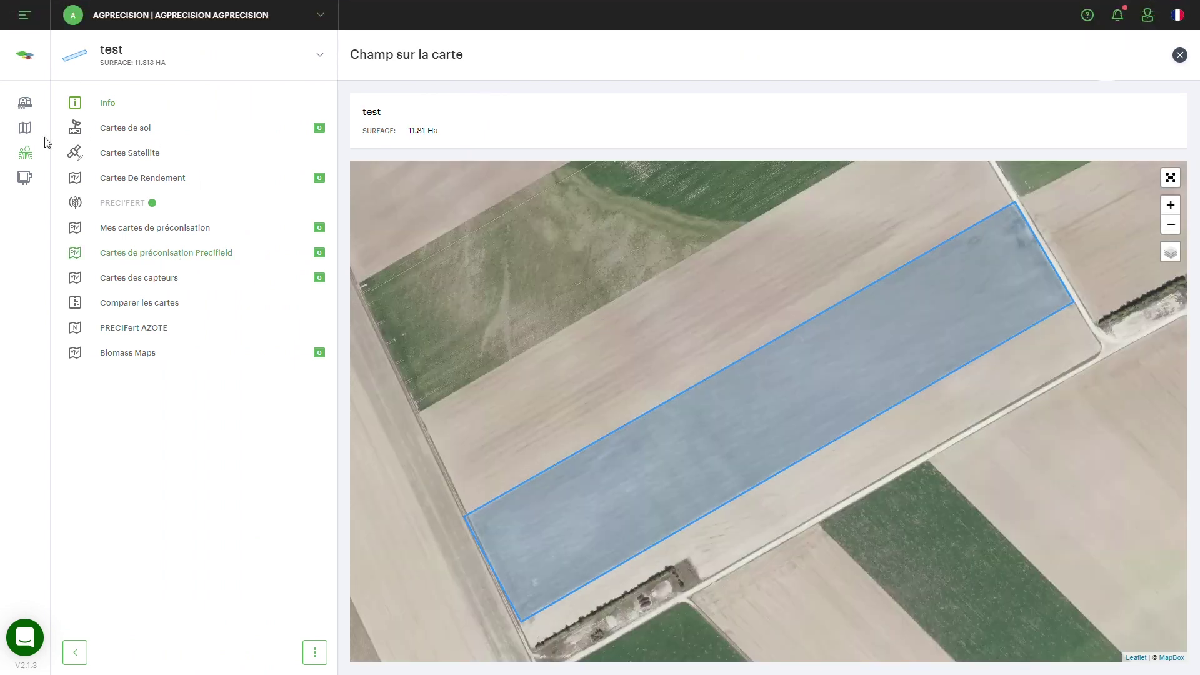
# Open the Colza parcel from the map and display its prescription map Azote Colza 09/02/2022 created 2022-11-15.
pyautogui.click(29, 131)
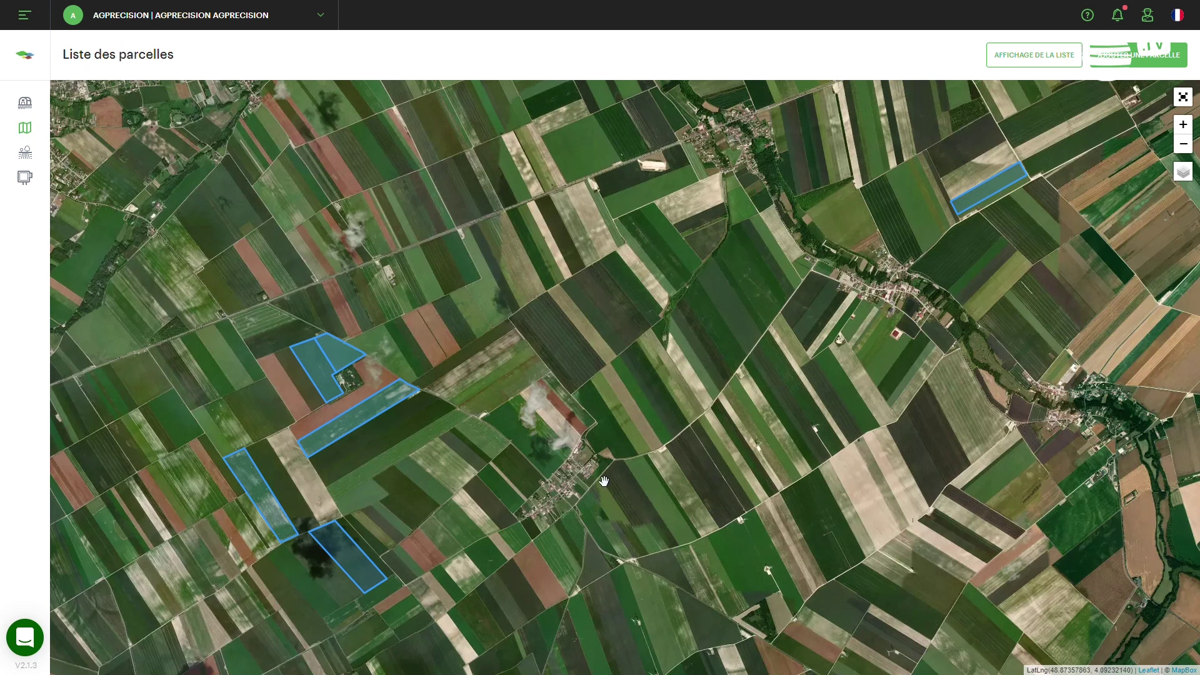
pyautogui.click(274, 502)
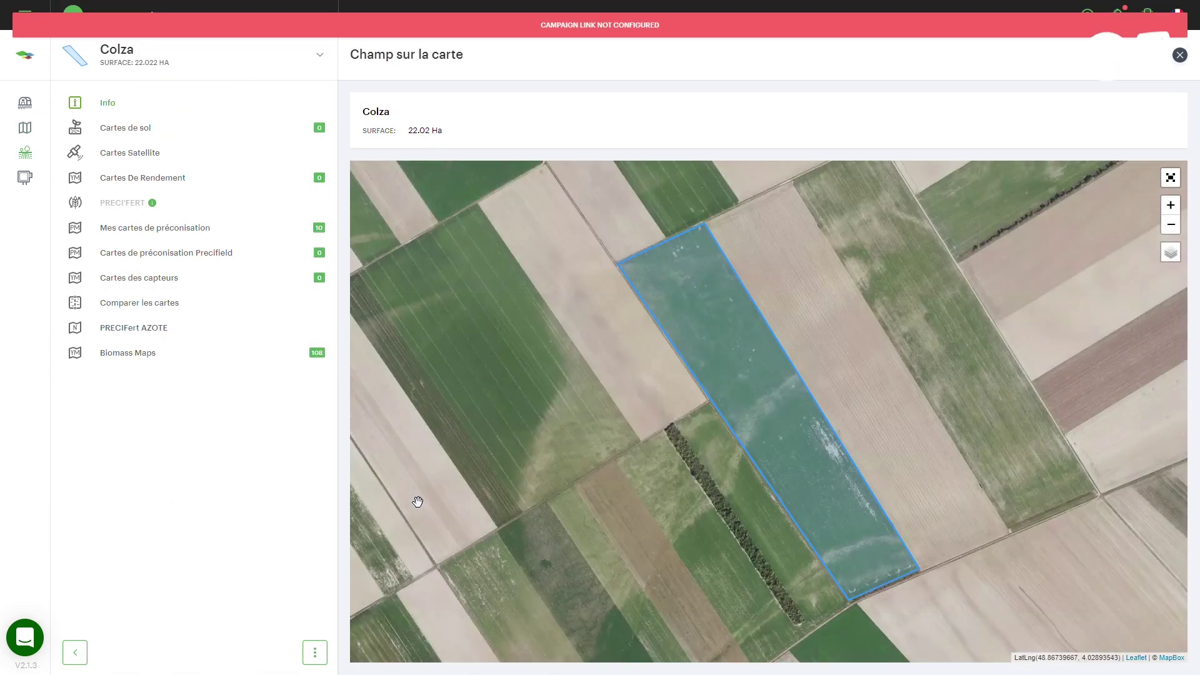
pyautogui.click(143, 234)
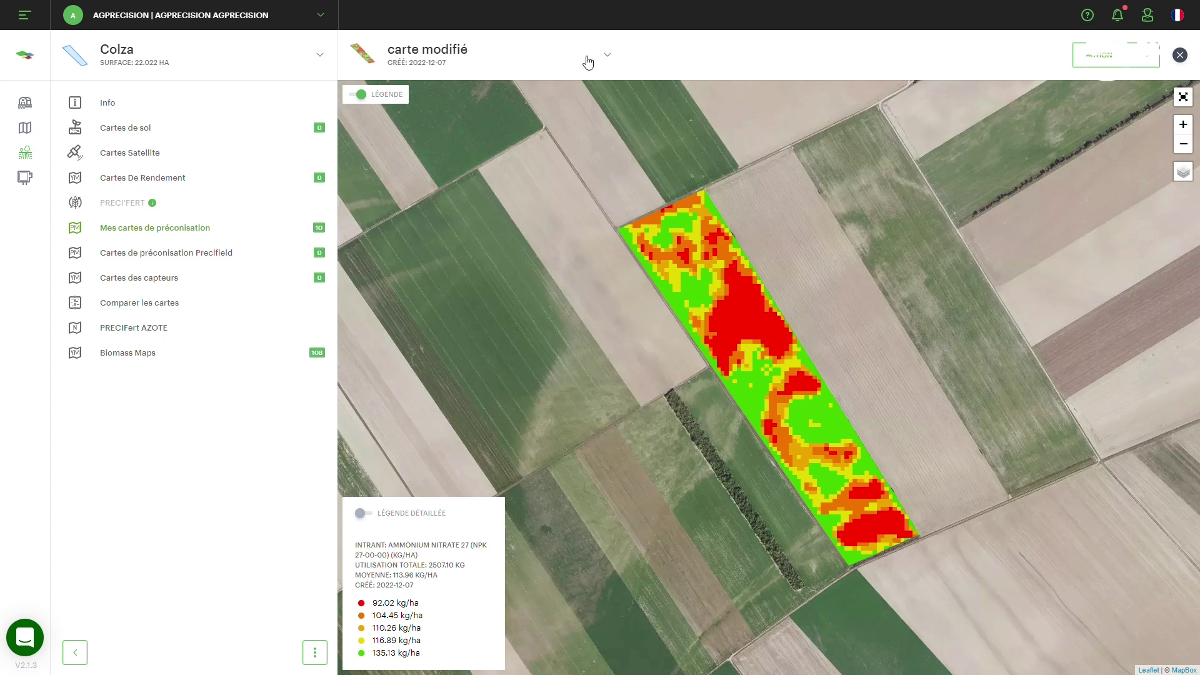
pyautogui.click(588, 62)
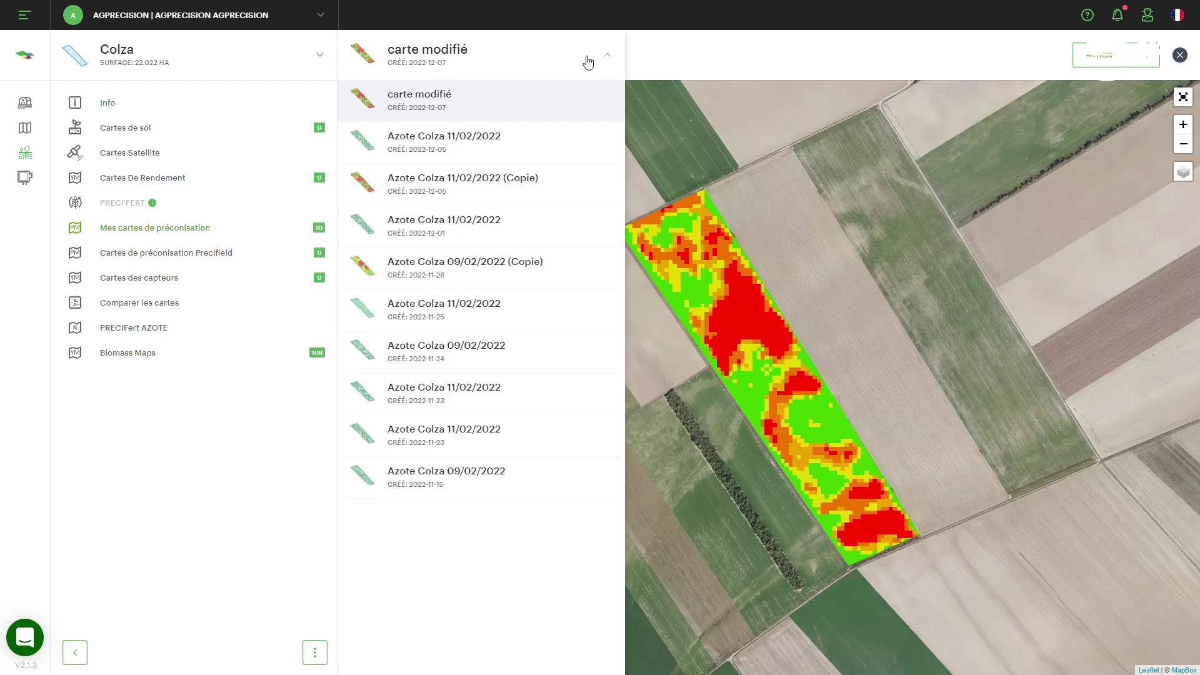
pyautogui.click(476, 477)
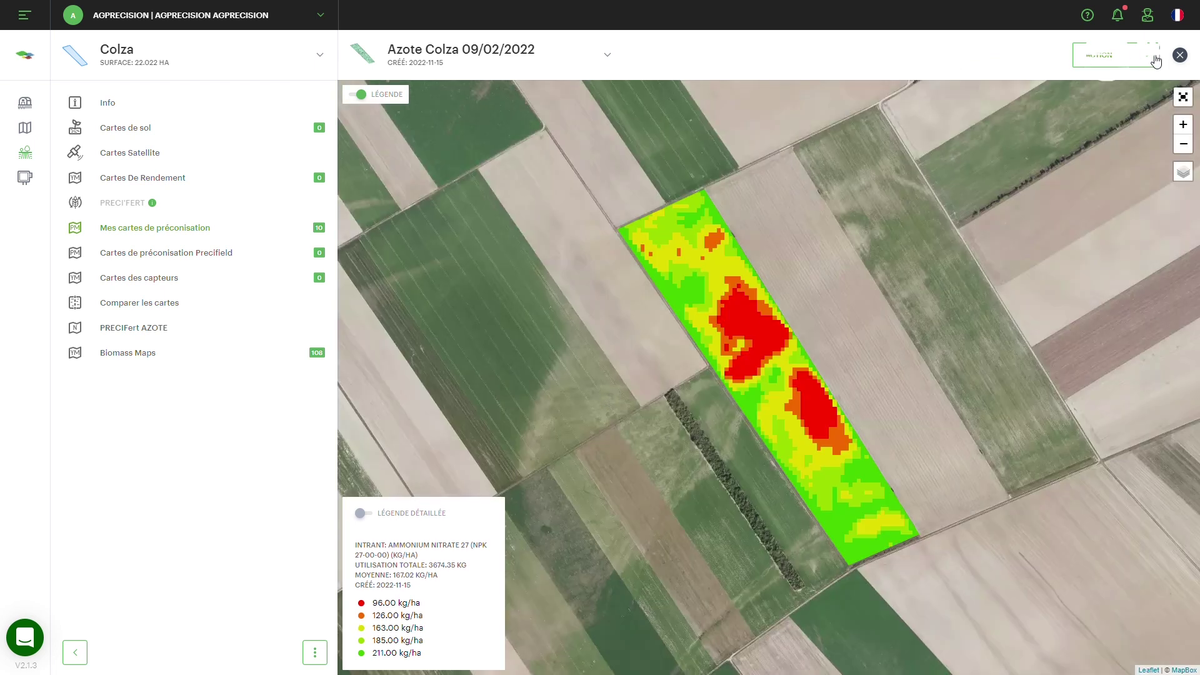
# Export the Azote Colza 09/02/2022 map for the CC ISOBUS CCI 1200 console, accept the responsibility statement and download it.
pyautogui.click(1153, 57)
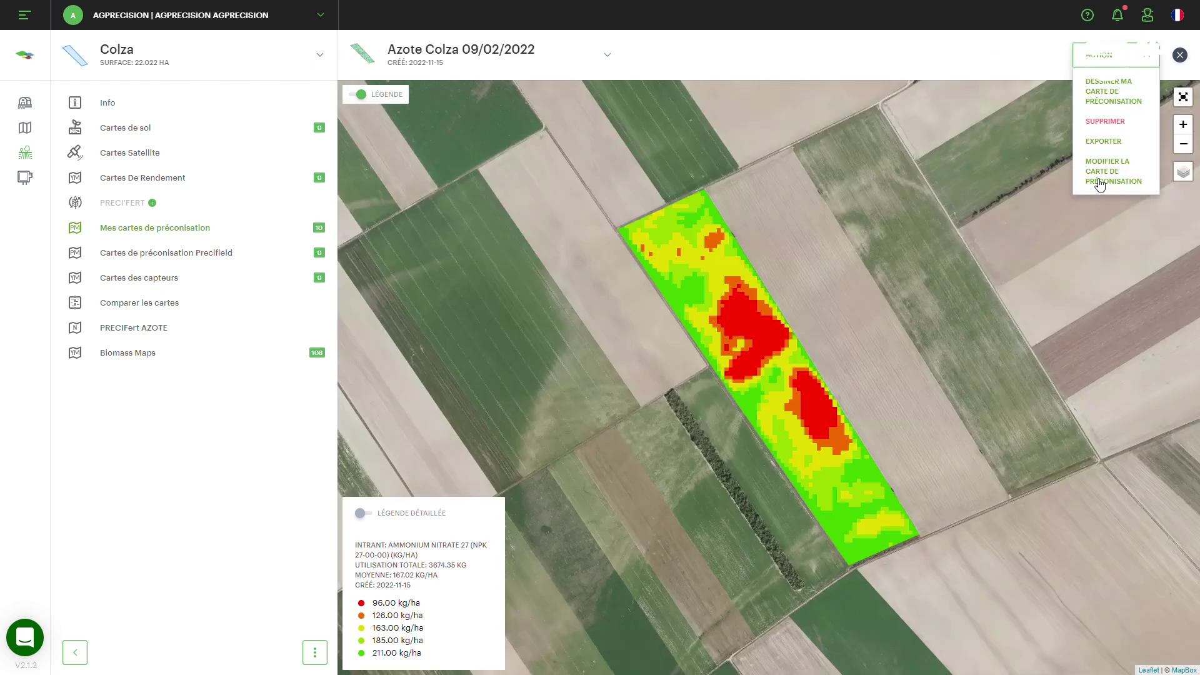
pyautogui.click(1118, 143)
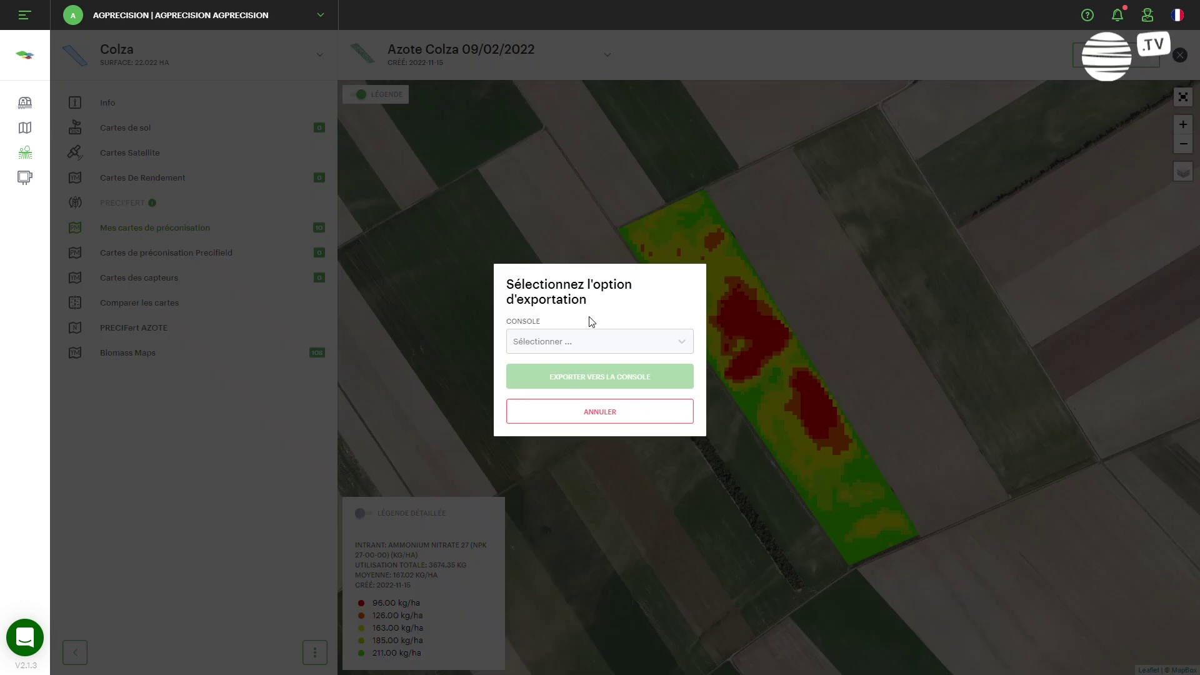
pyautogui.click(588, 344)
pyautogui.click(576, 437)
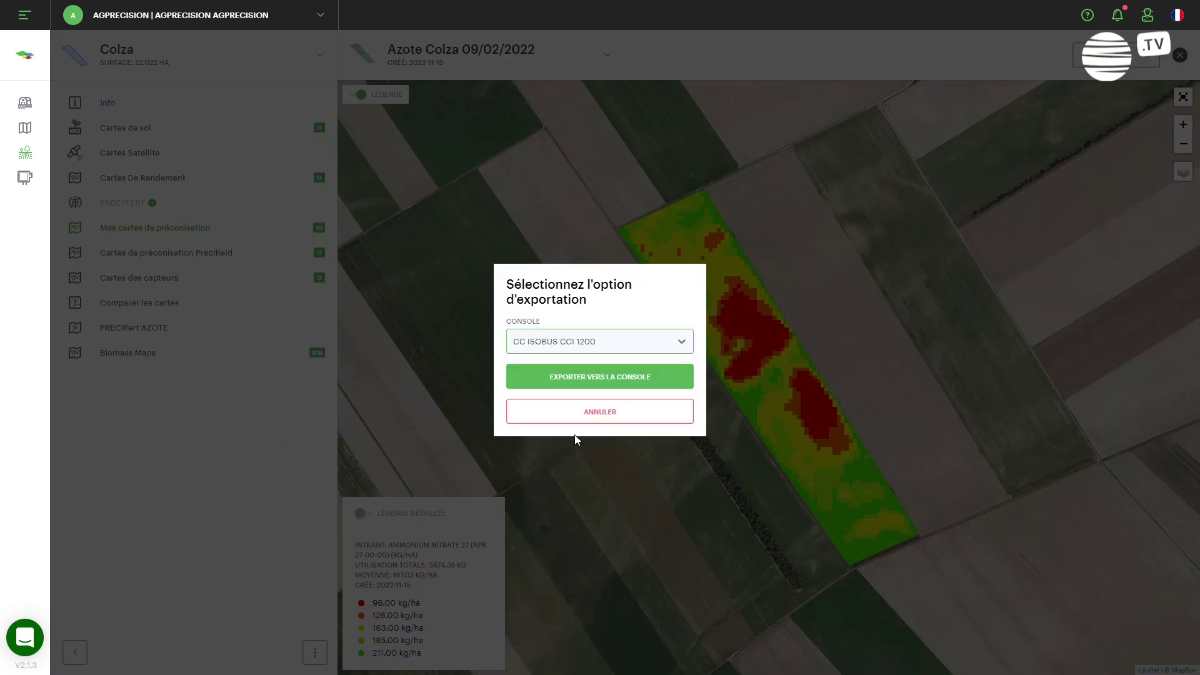
pyautogui.click(596, 383)
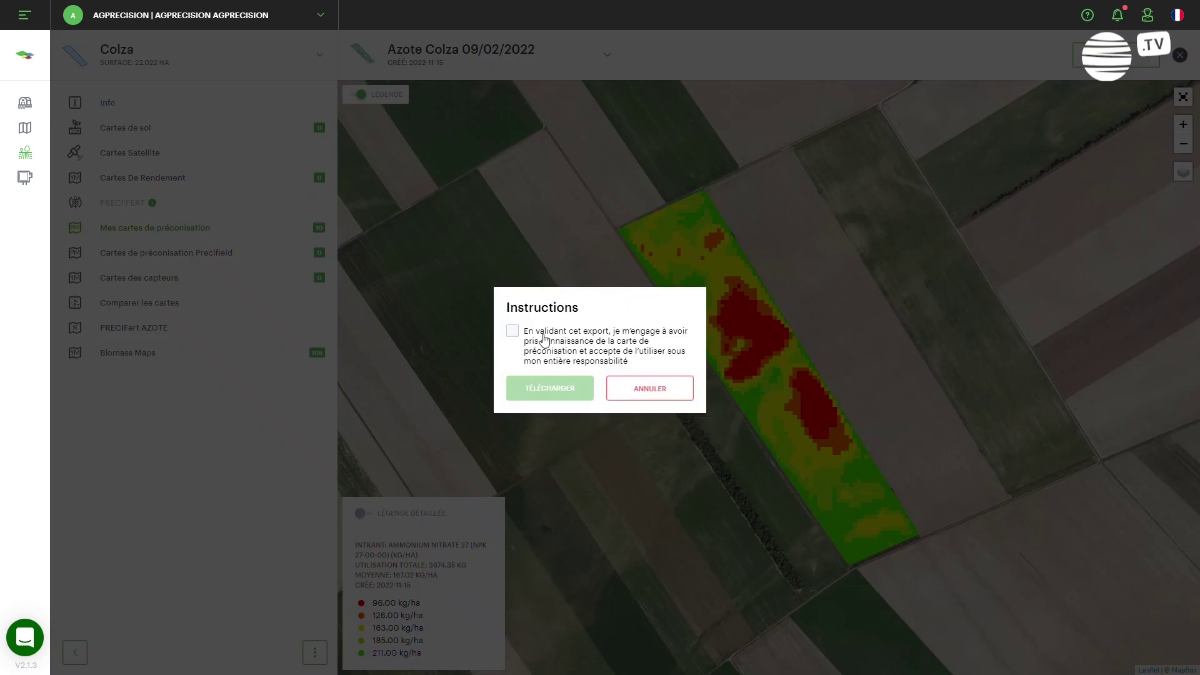
pyautogui.click(513, 331)
pyautogui.click(562, 399)
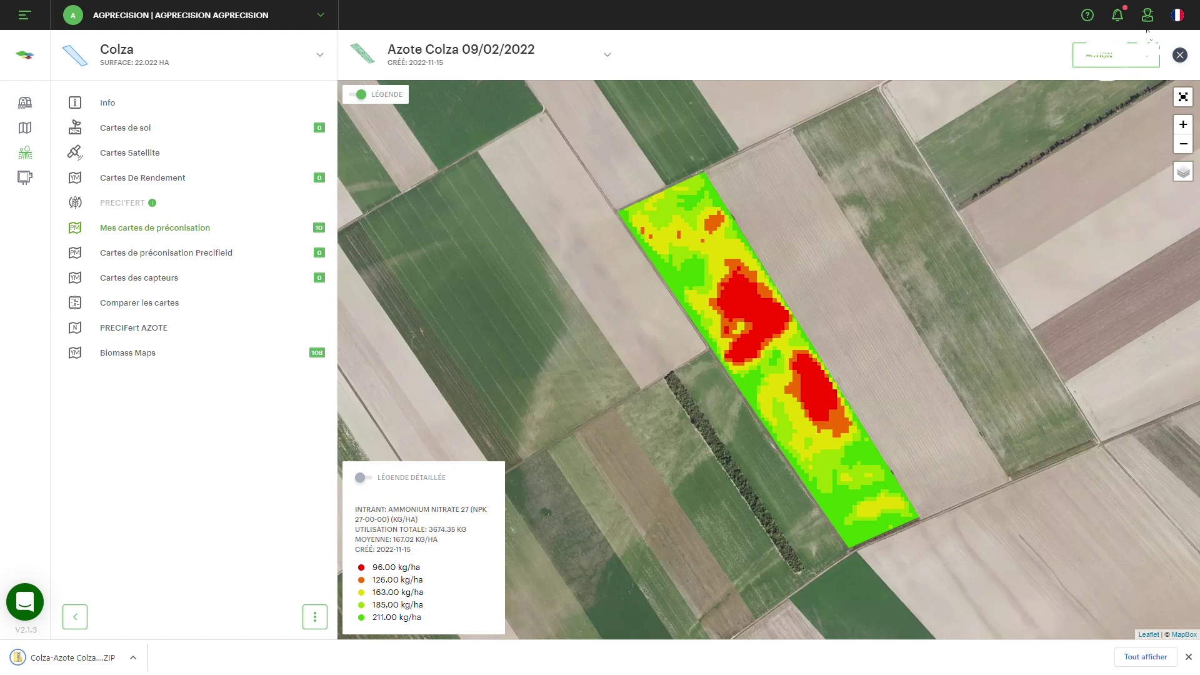
# Start modifying the prescription map and replace the date and (Copie) suffix in the copy's name with a version 2 label.
pyautogui.click(1154, 60)
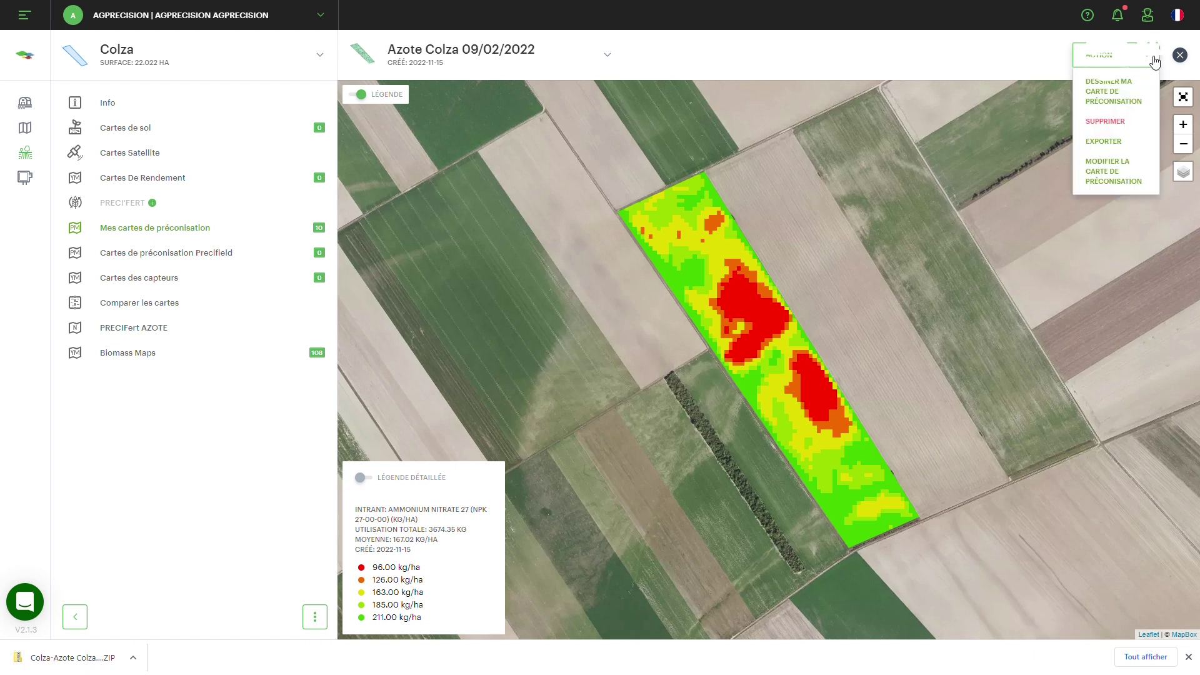
pyautogui.click(1112, 182)
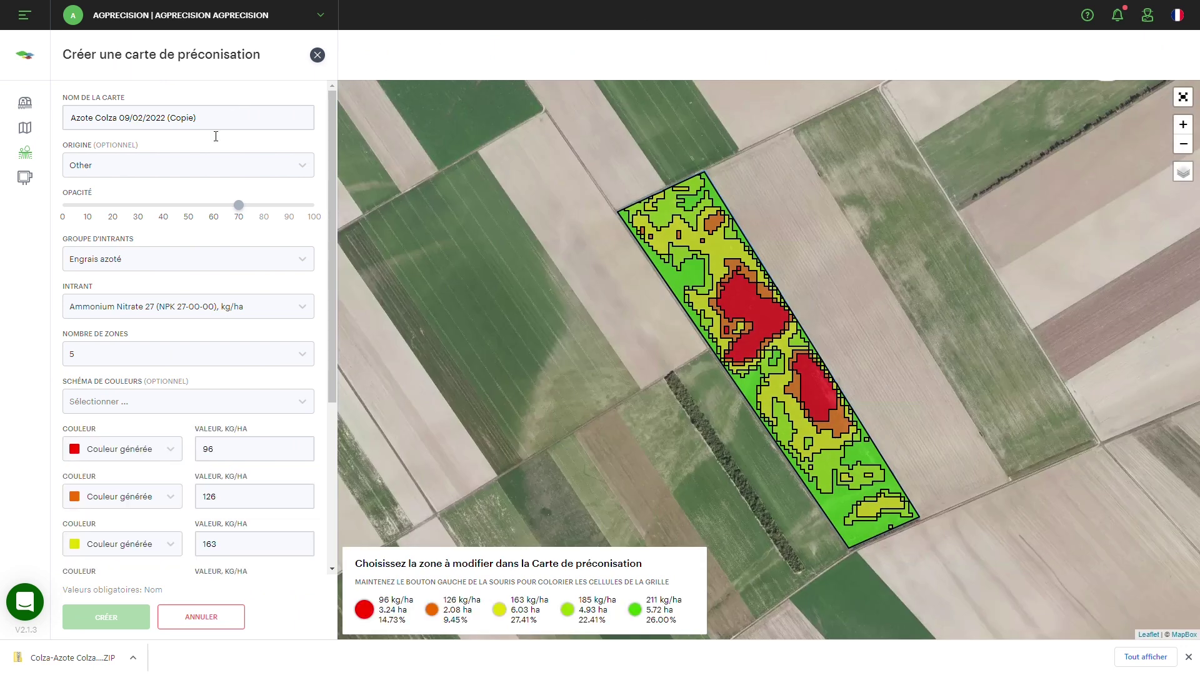
pyautogui.moveTo(214, 123); pyautogui.dragTo(128, 122)
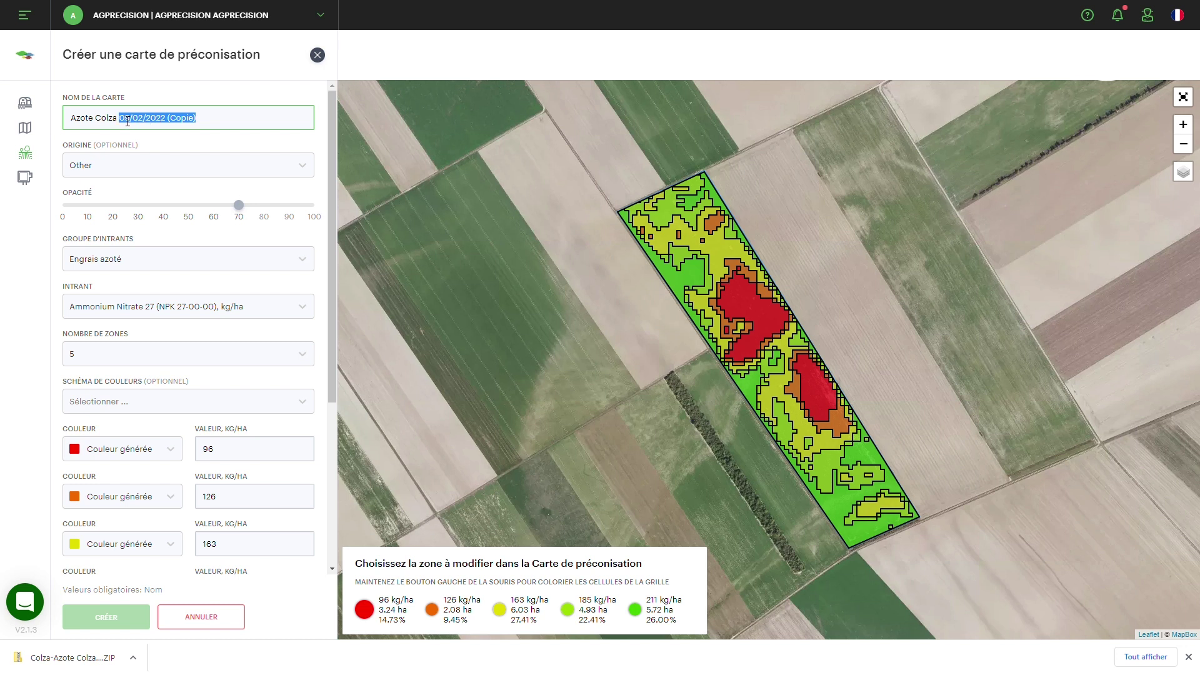
pyautogui.write('v')
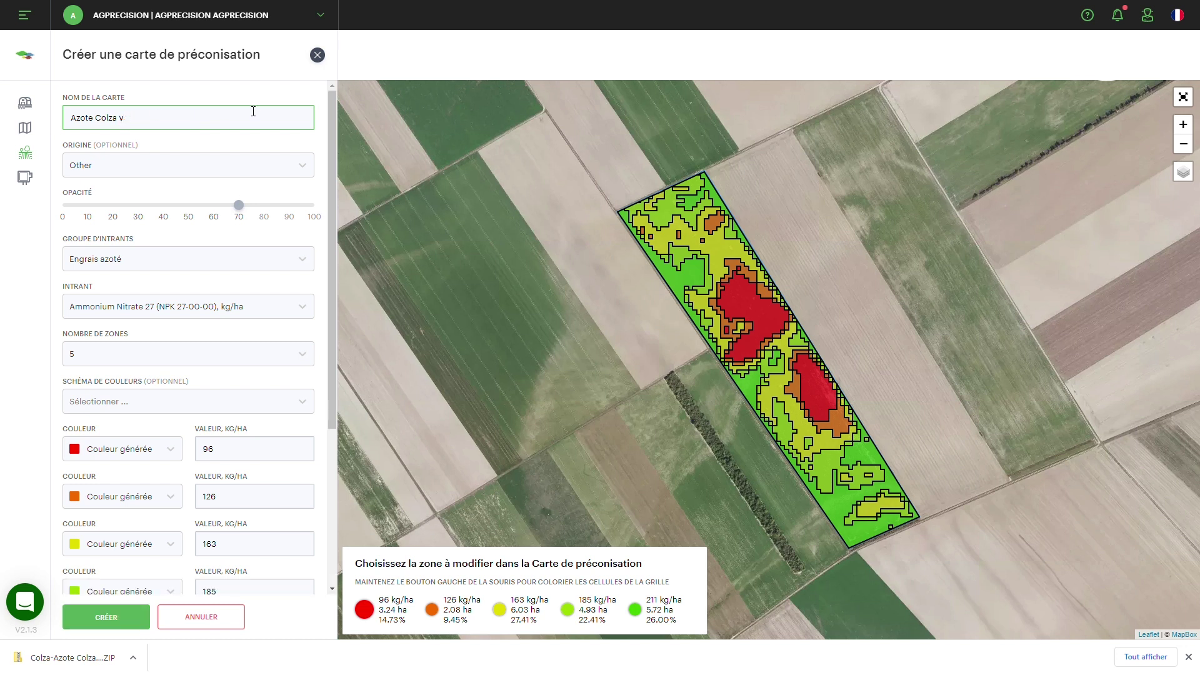
pyautogui.write('0sion2')
# Turn off the automatic total, set the total to 3000 kg and create the modified prescription map.
pyautogui.scroll(-4, 281, 370)
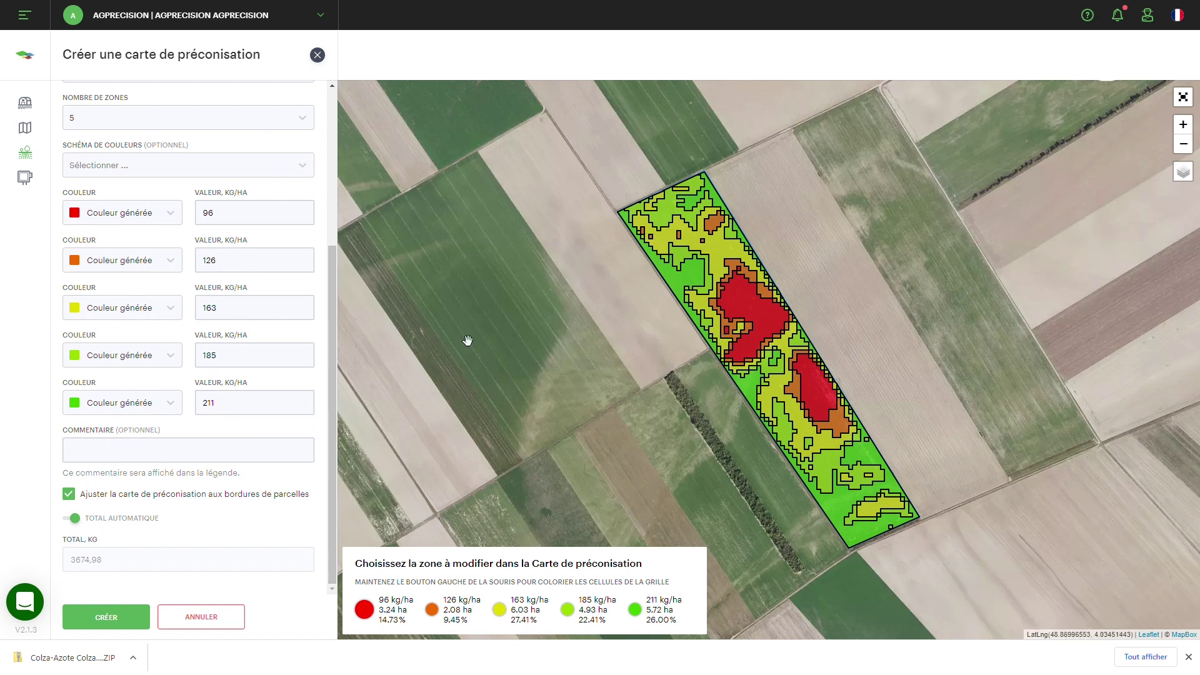
pyautogui.click(80, 520)
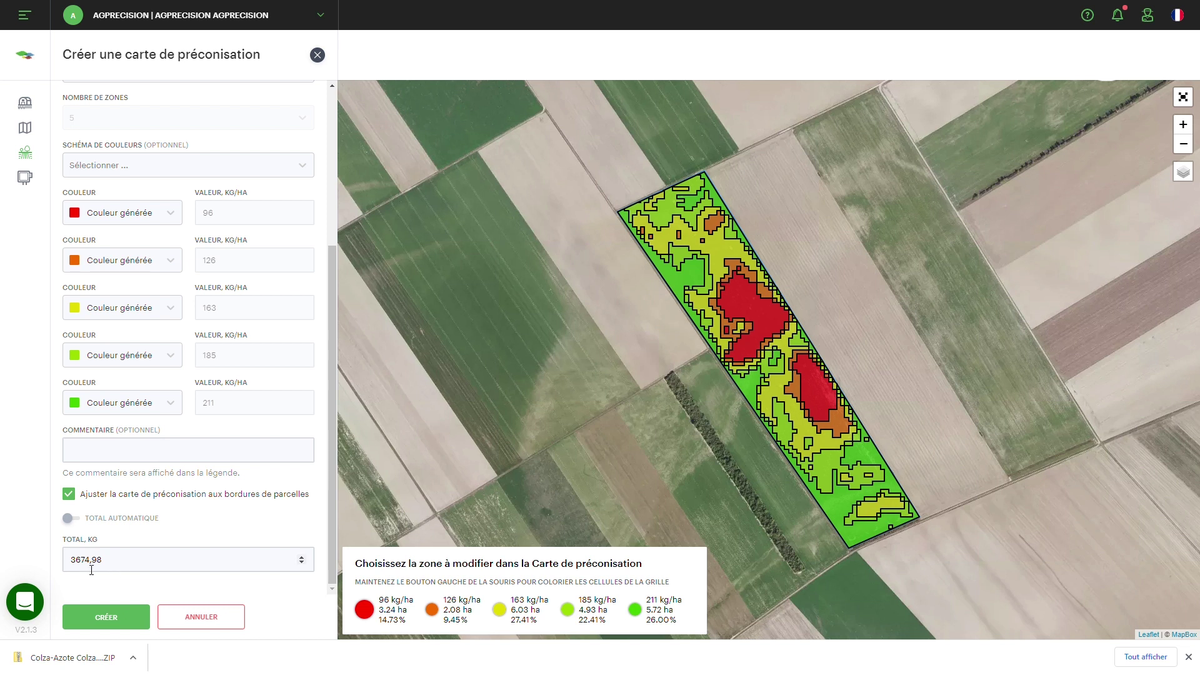
pyautogui.moveTo(127, 567); pyautogui.dragTo(55, 566)
pyautogui.write('3000')
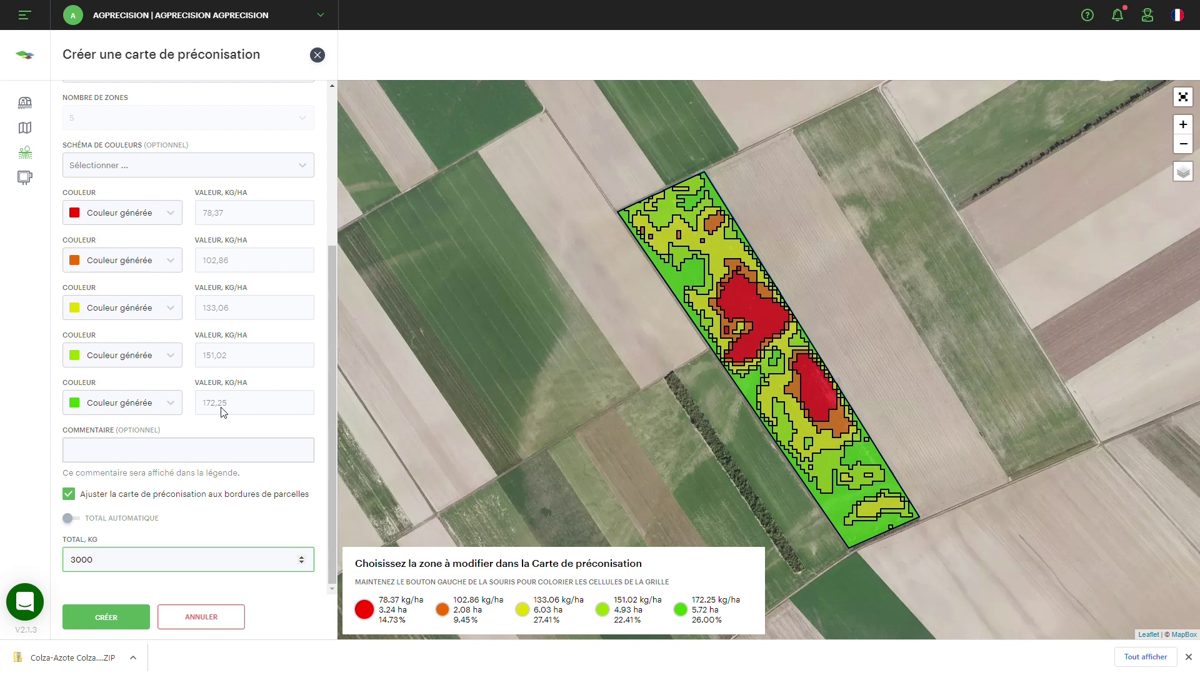
pyautogui.click(105, 621)
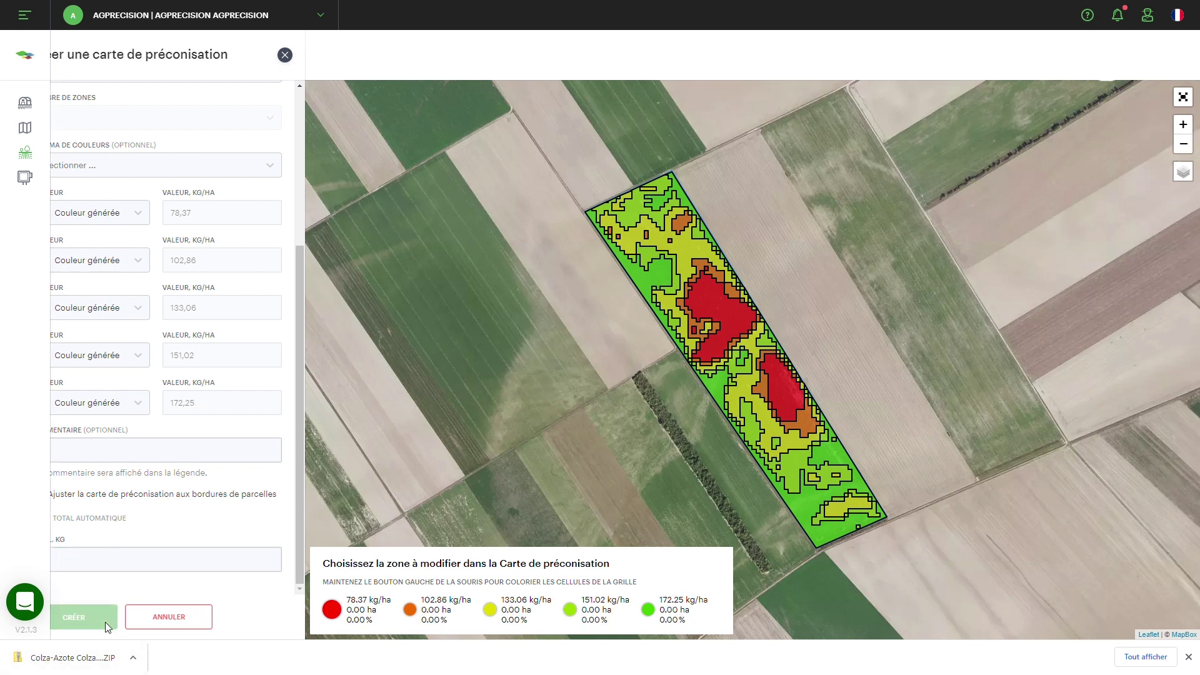